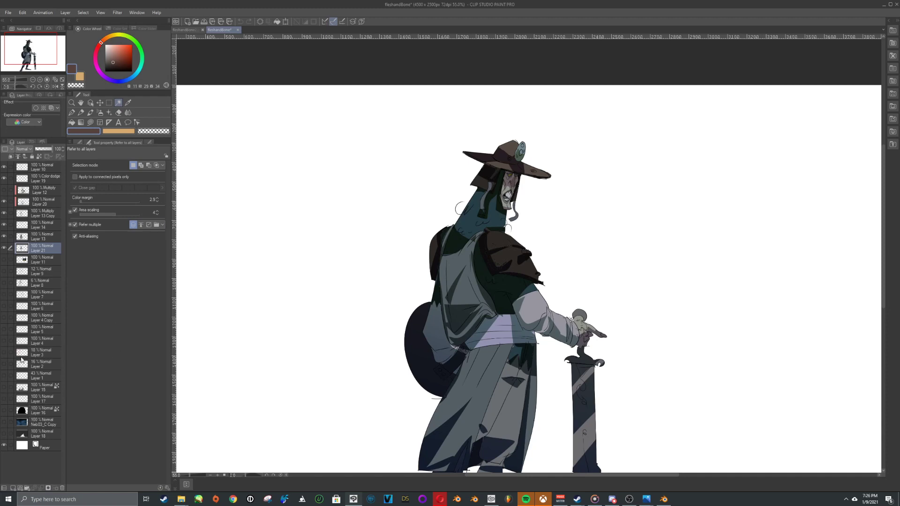
Step: Hide all layers of the coloured swordsman drawing, from Layer 21 up to Layer 10
scroll(311, 281, "down", 4)
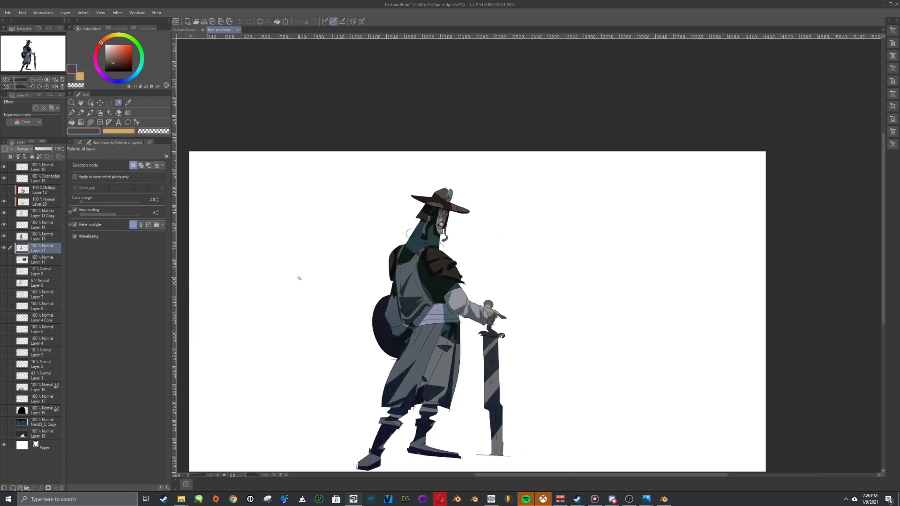
scroll(300, 280, "up", 2)
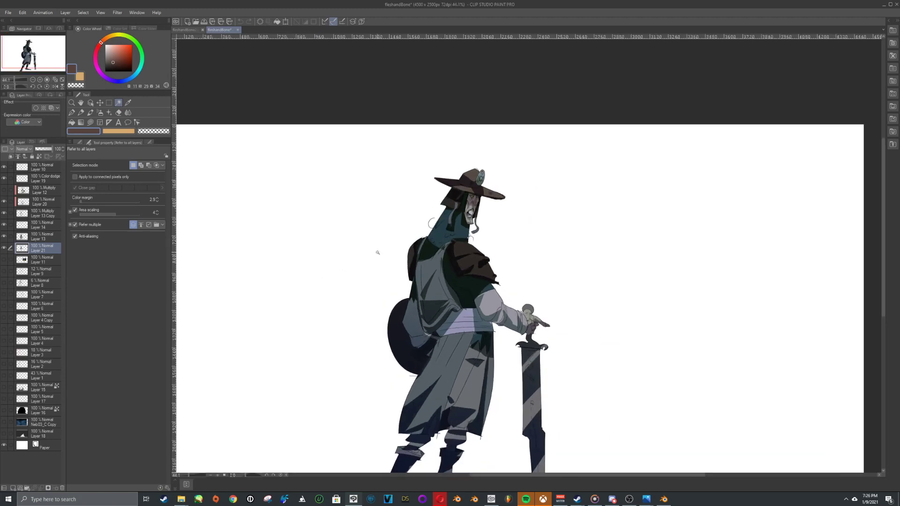
middle_click_drag(407, 272, 482, 228)
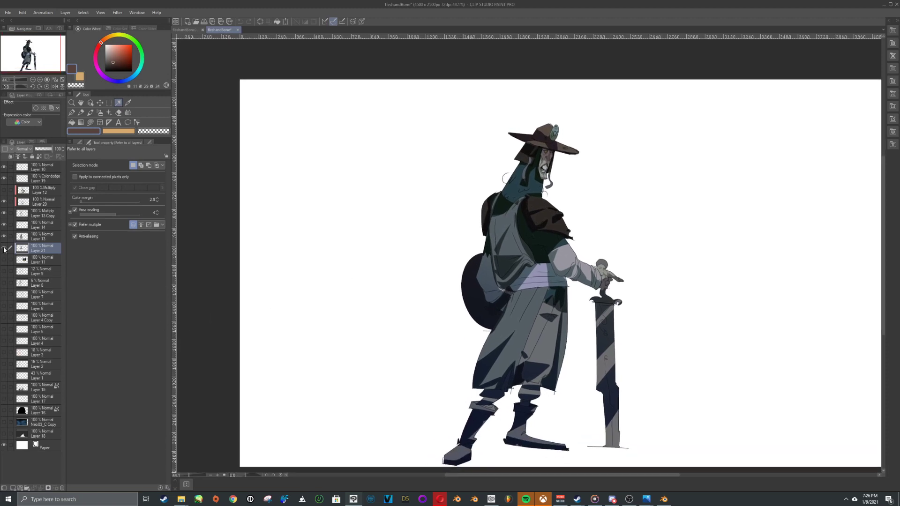
left_click_drag(4, 247, 7, 170)
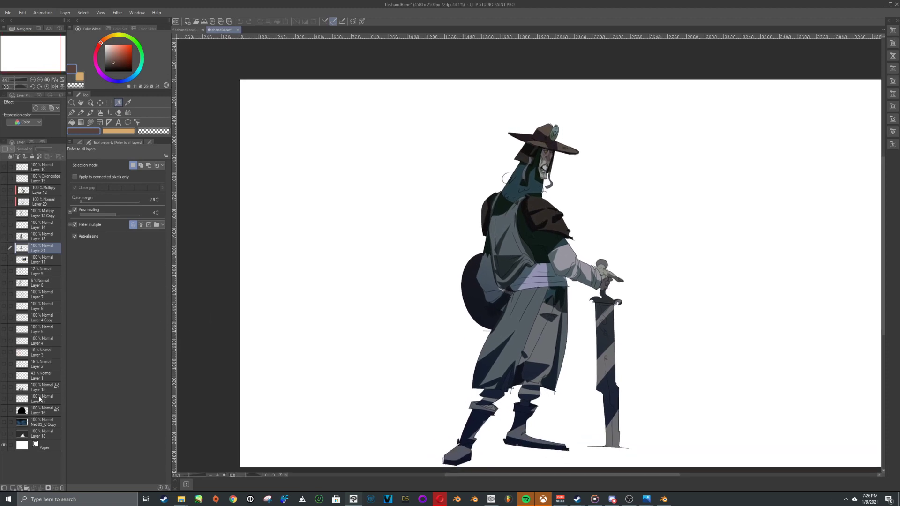
Step: Show Layer 15, Layer 17 and Layer 1 one at a time to check their contents, hiding each again
left_click(6, 388)
left_click(5, 388)
left_click(6, 400)
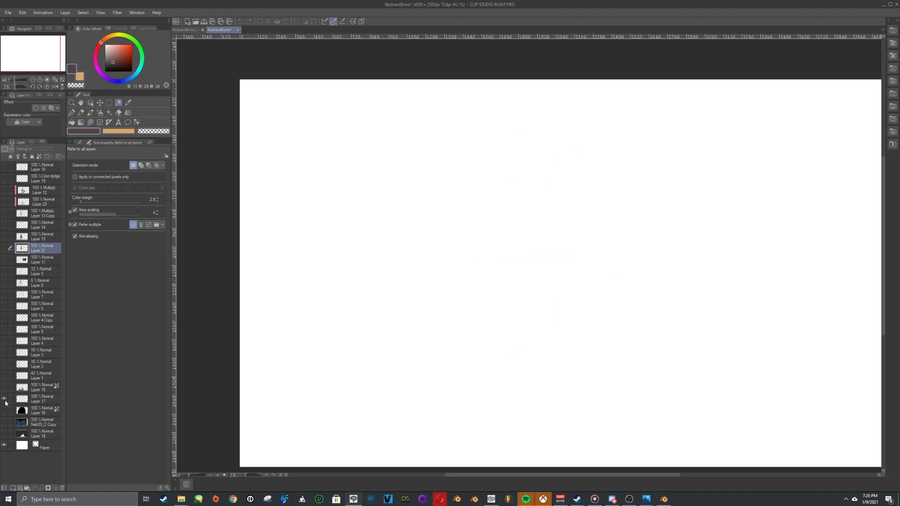
left_click(5, 375)
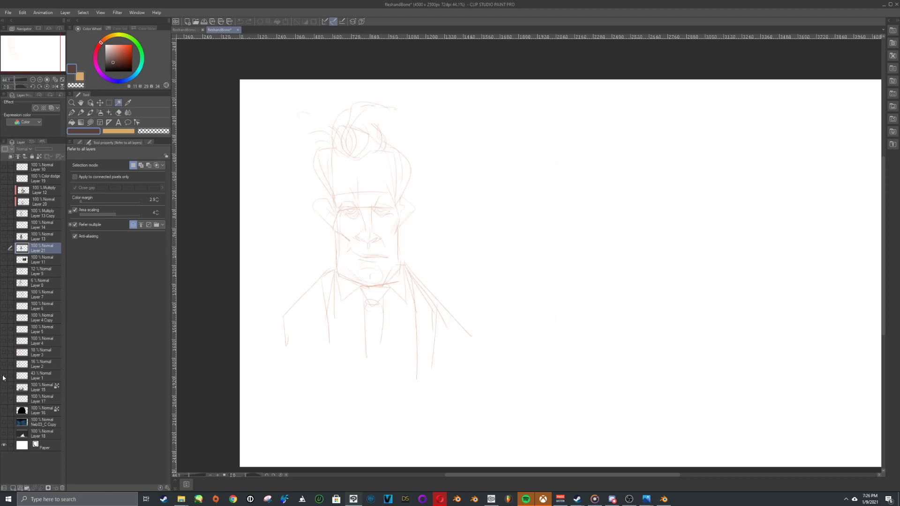
left_click(4, 376)
Step: Show Layer 2 with the standing pose sketch and raise its opacity to 76%
left_click(4, 365)
left_click(40, 364)
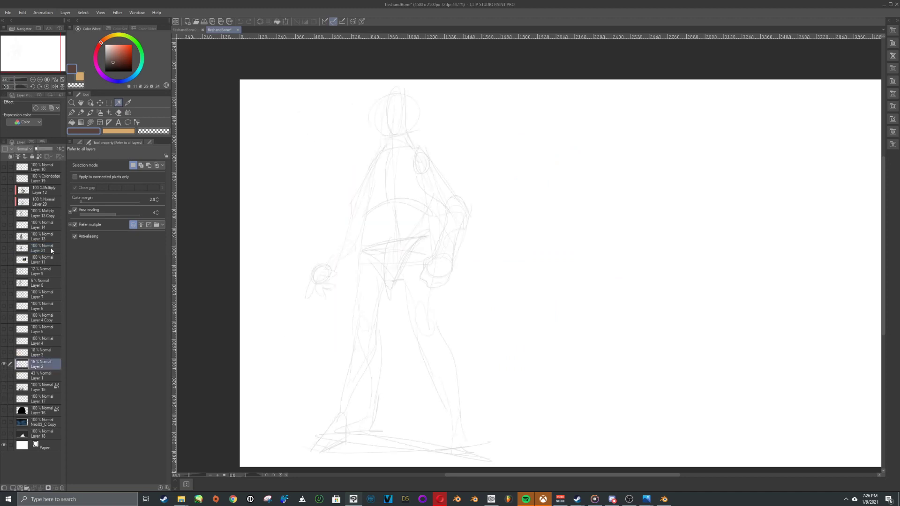
left_click(48, 149)
scroll(448, 188, "down", 1)
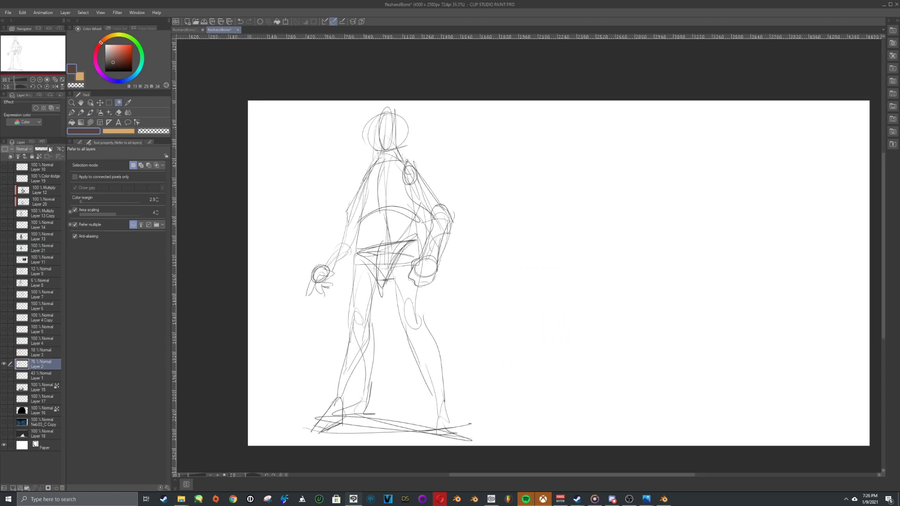
Step: Show Layer 3 in place of Layer 2, raise its opacity to 82%, and hide it after viewing
left_click(4, 353)
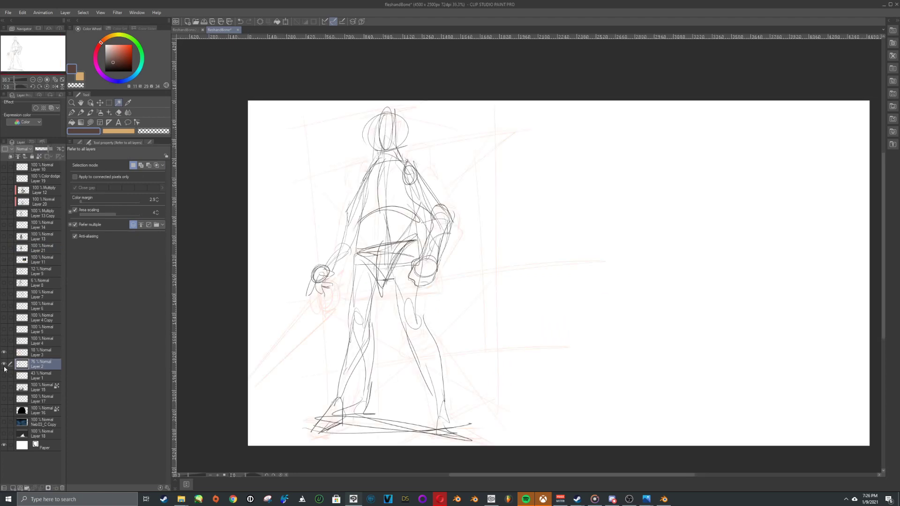
left_click(4, 364)
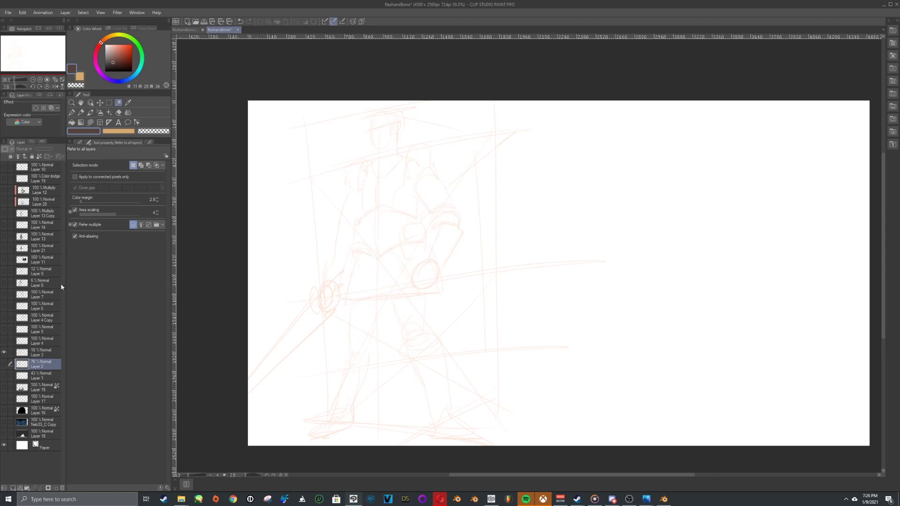
left_click(42, 352)
left_click_drag(43, 148, 48, 149)
left_click(4, 352)
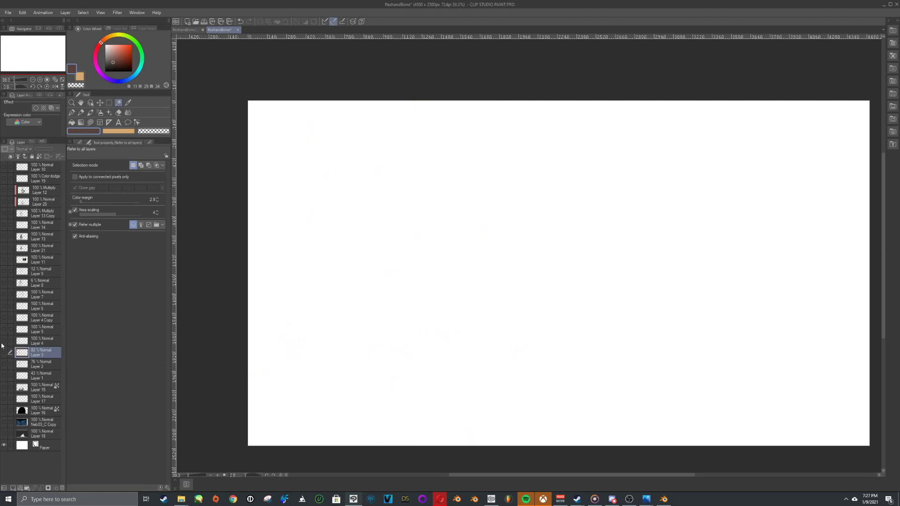
Step: Show and select Layer 4 with the armoured figure, and briefly preview Layer 4 Copy and Layer 6 over it
left_click(4, 341)
left_click(23, 340)
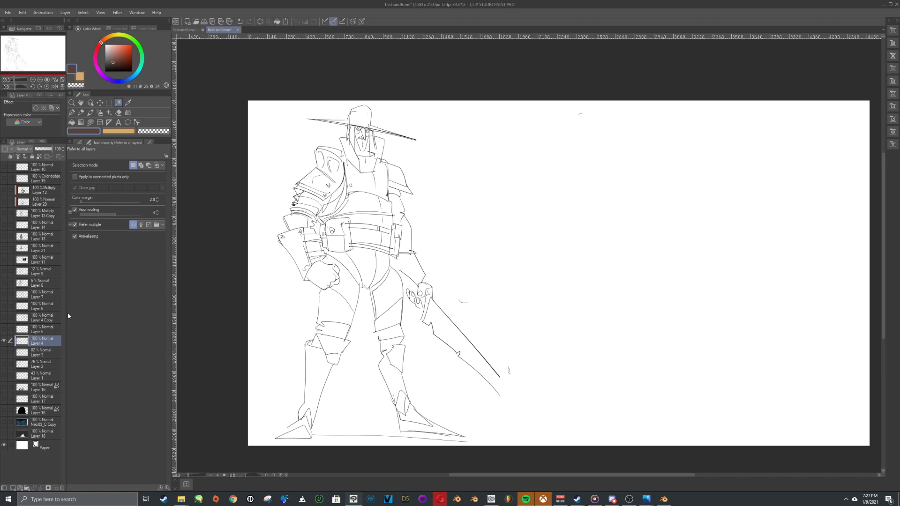
left_click(5, 318)
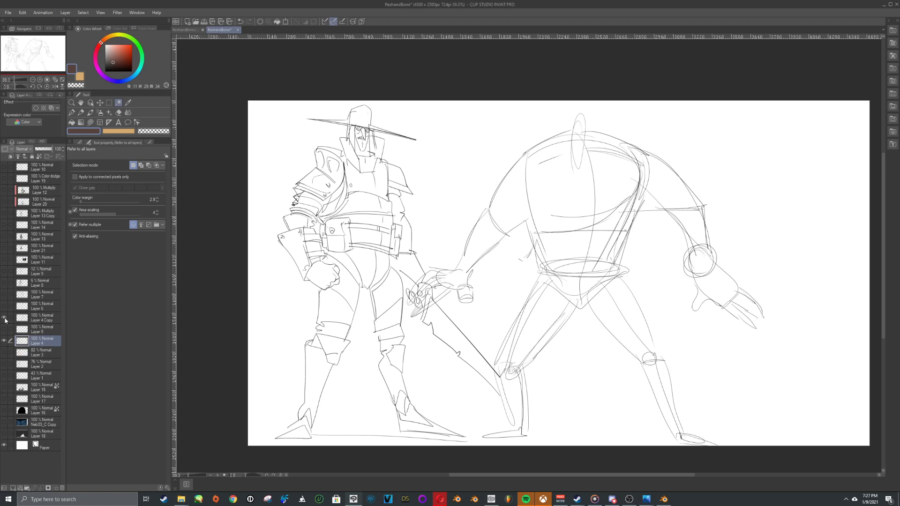
left_click(4, 319)
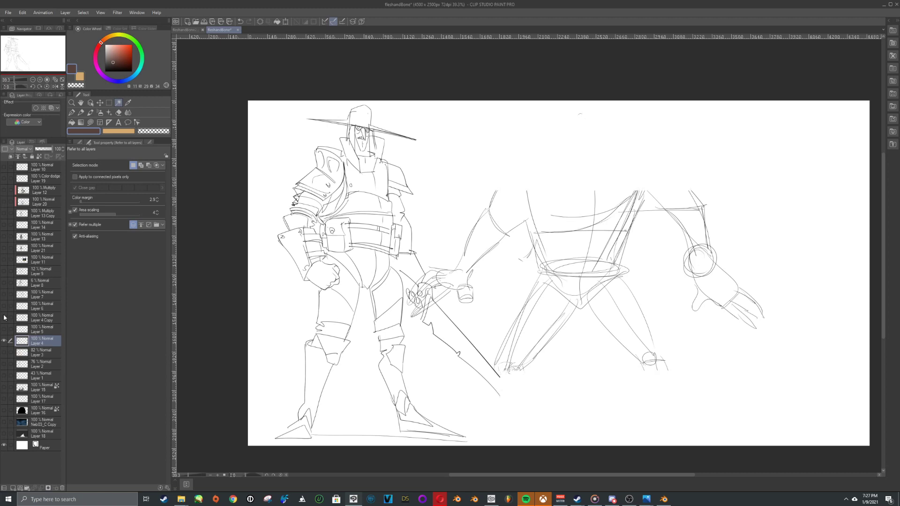
left_click(5, 307)
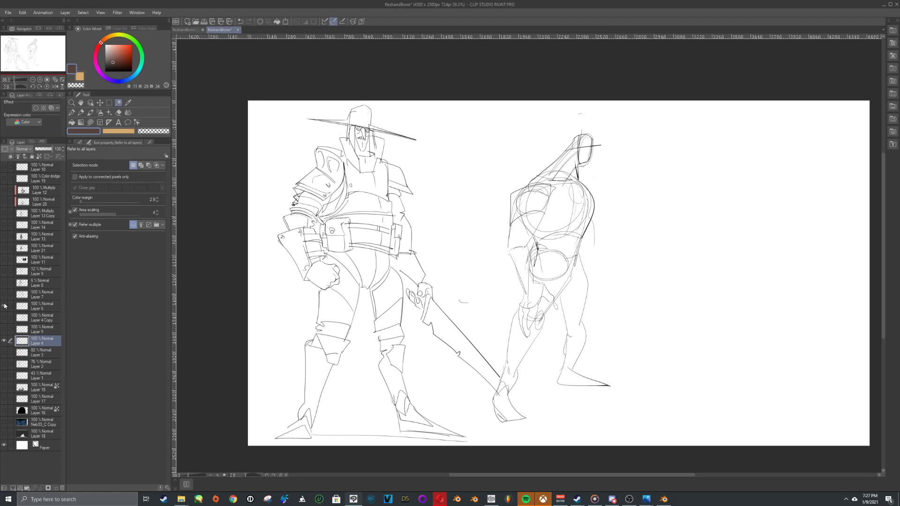
left_click(5, 306)
left_click(5, 306)
Step: Show Layer 7, move its rough figure sketches to the right of the armoured figure, and hide the layer after viewing
left_click(5, 295)
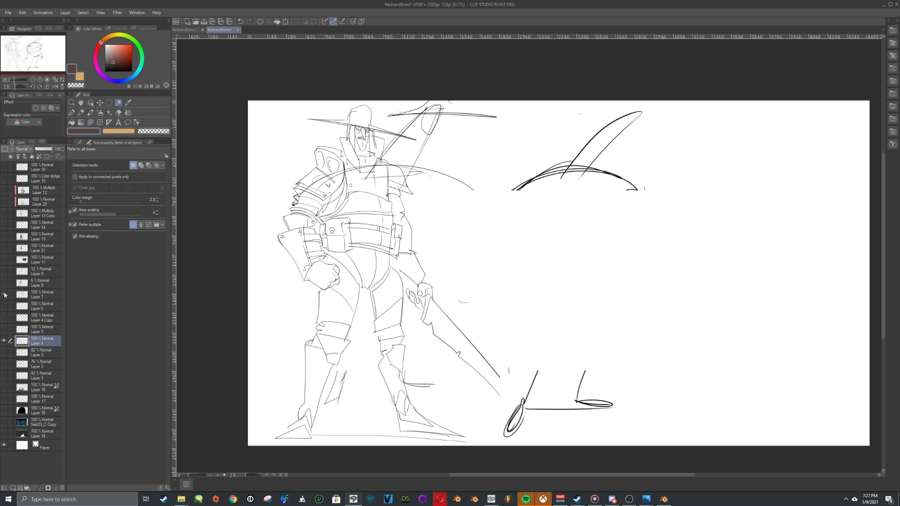
left_click(37, 294)
key("ctrl+t")
left_click_drag(385, 168, 581, 187)
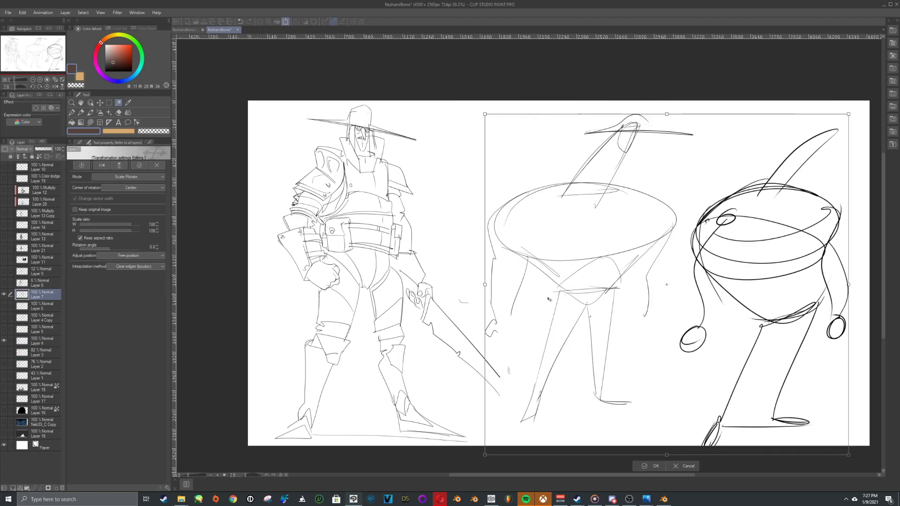
left_click_drag(664, 245, 646, 246)
key("Return")
left_click(4, 294)
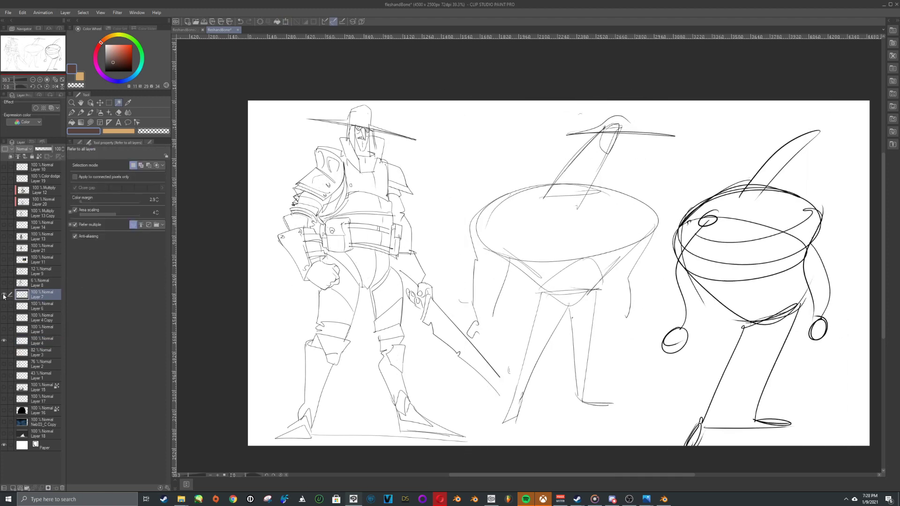
Step: Show Layer 8, move its gesture sketch to the right of the armoured figure, raise its opacity to 100%, and hide it after viewing
left_click(4, 284)
left_click(26, 285)
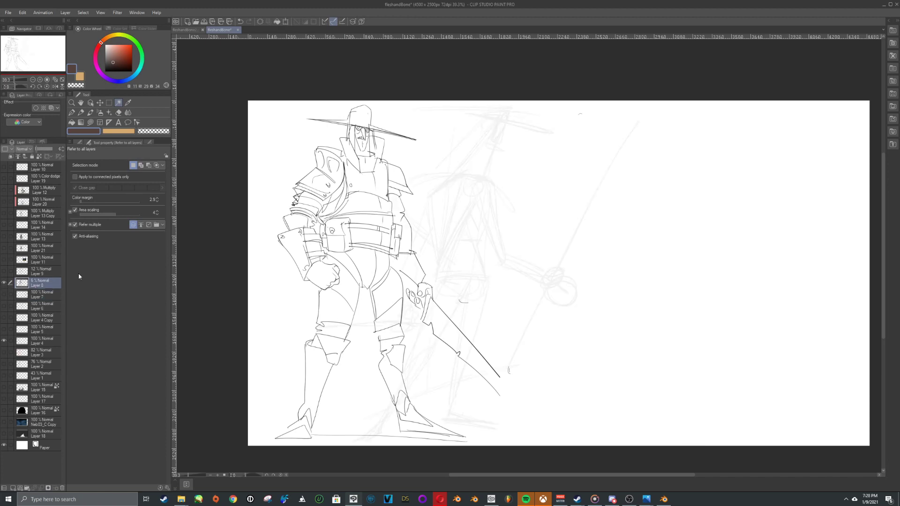
key("ctrl+t")
key("Return")
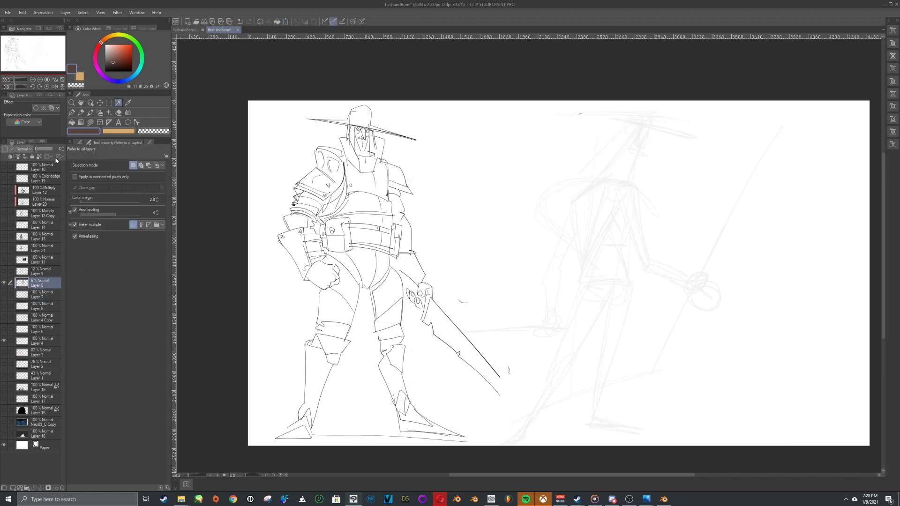
left_click_drag(36, 149, 69, 150)
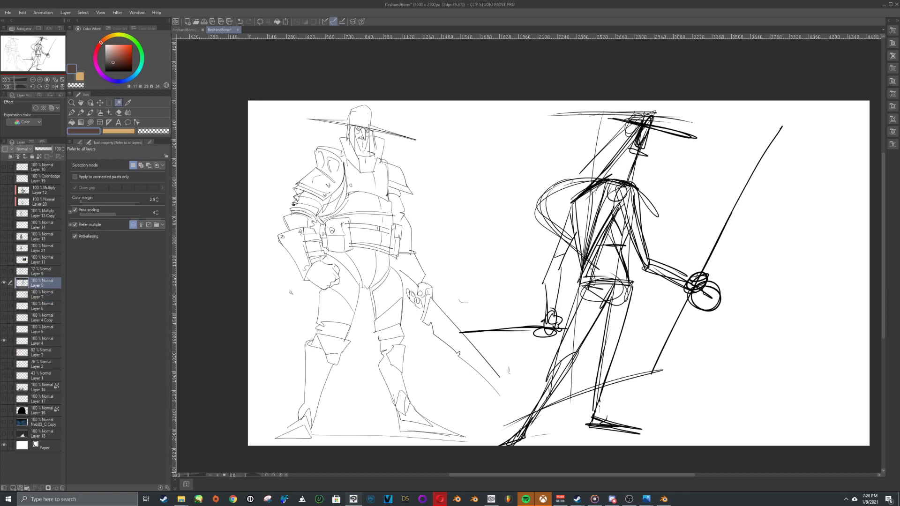
left_click(4, 282)
Step: Show Layer 9, raise its opacity to 100%, and move its sword-holding figure to the right side of the canvas
left_click(5, 270)
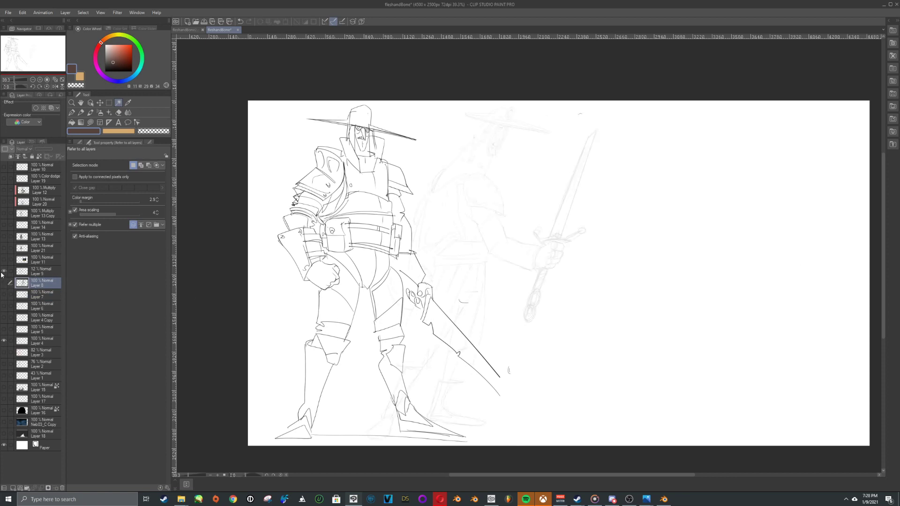
left_click(31, 275)
left_click_drag(45, 147, 63, 147)
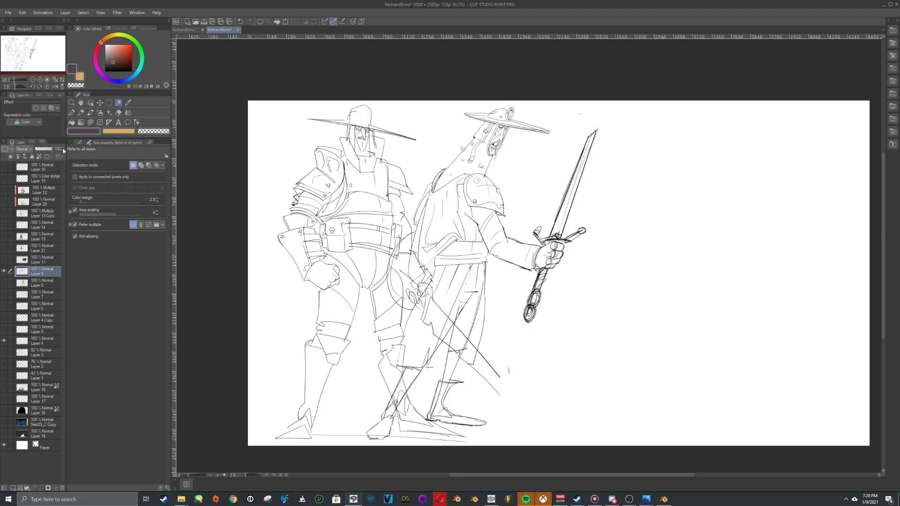
key("ctrl+t")
left_click_drag(497, 195, 729, 201)
key("Return")
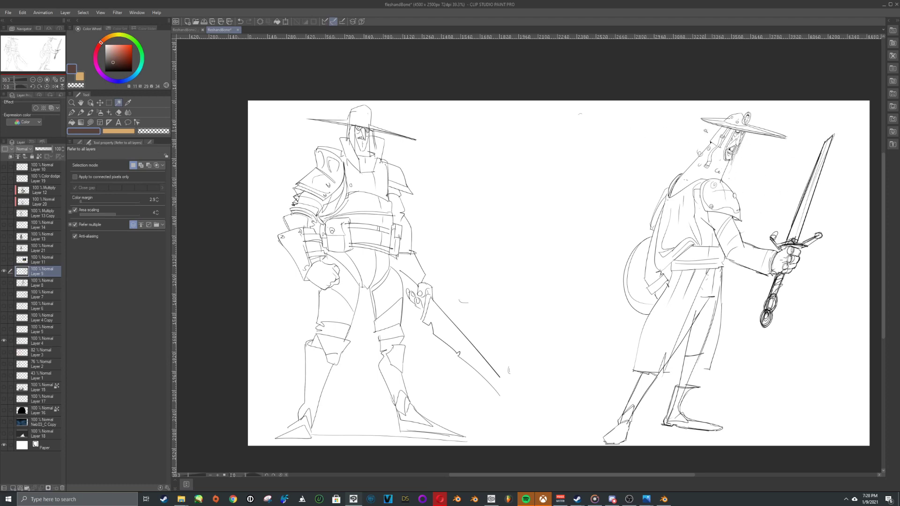
scroll(756, 137, "up", 2)
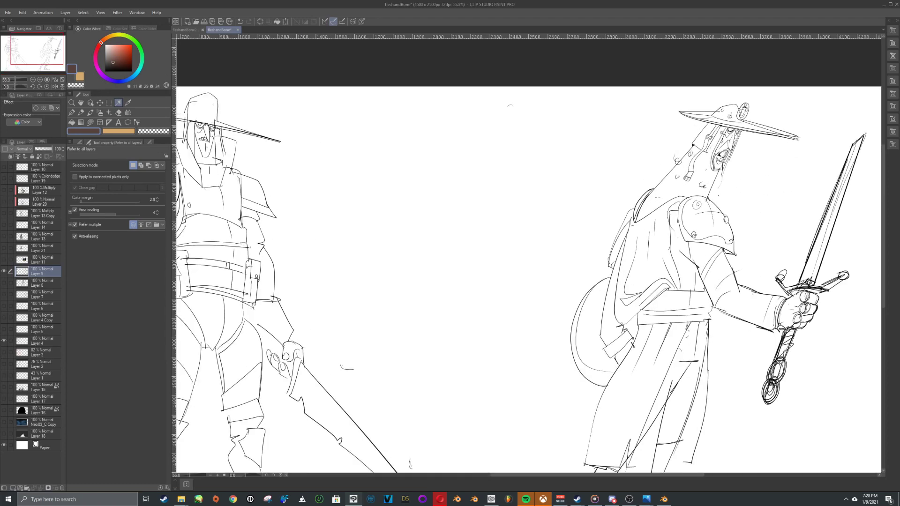
scroll(730, 145, "down", 2)
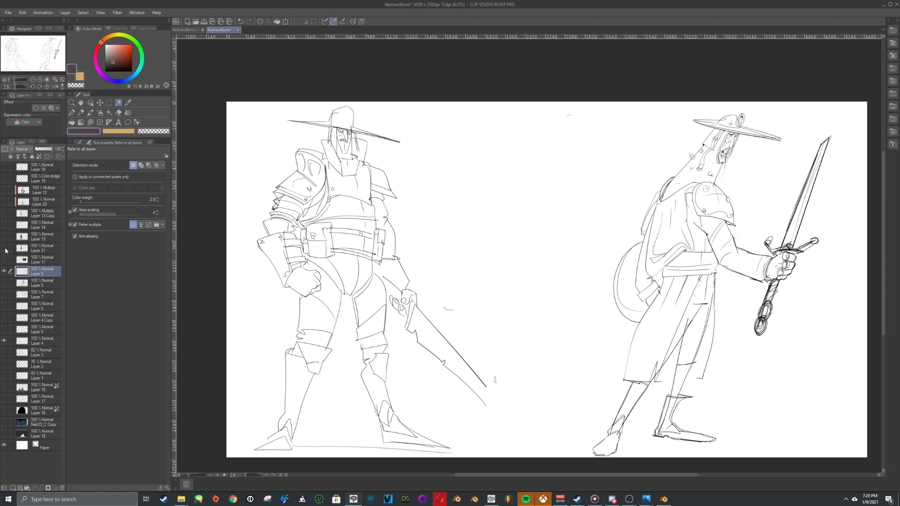
Step: Toggle Layer 21, Layer 11, Layer 14 and Layer 13 Copy one at a time to check what each contains
left_click(5, 251)
left_click(6, 251)
left_click(3, 260)
left_click(4, 260)
left_click(4, 225)
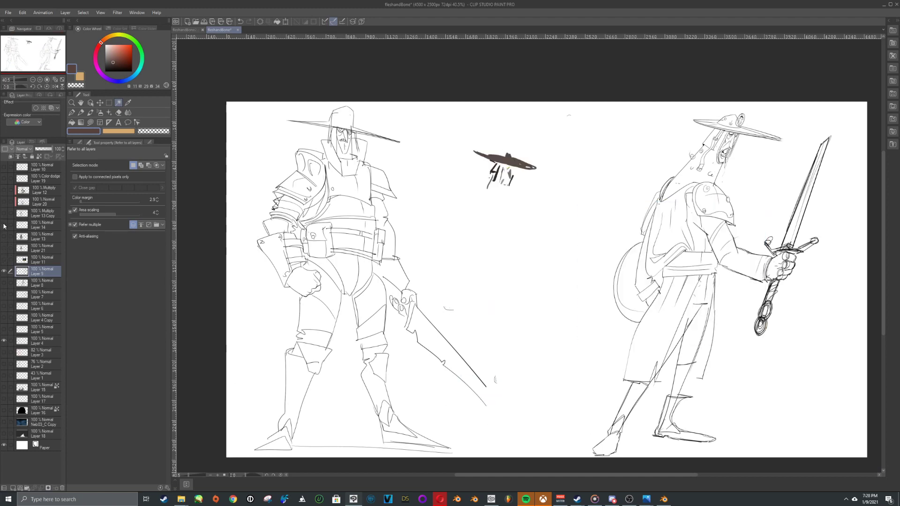
left_click(4, 226)
left_click(4, 214)
left_click(4, 214)
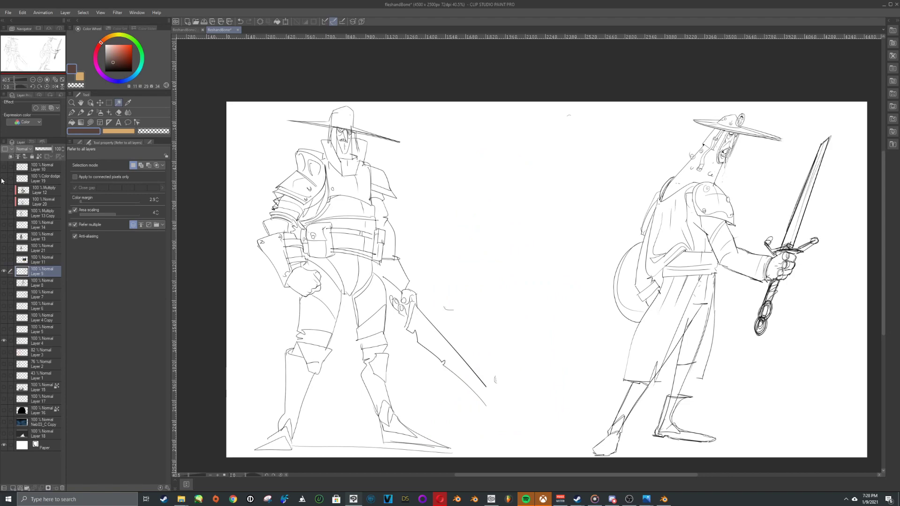
Step: Show and select Layer 10 with the line drawing of the figure leaning on a sword
left_click(3, 166)
left_click(45, 167)
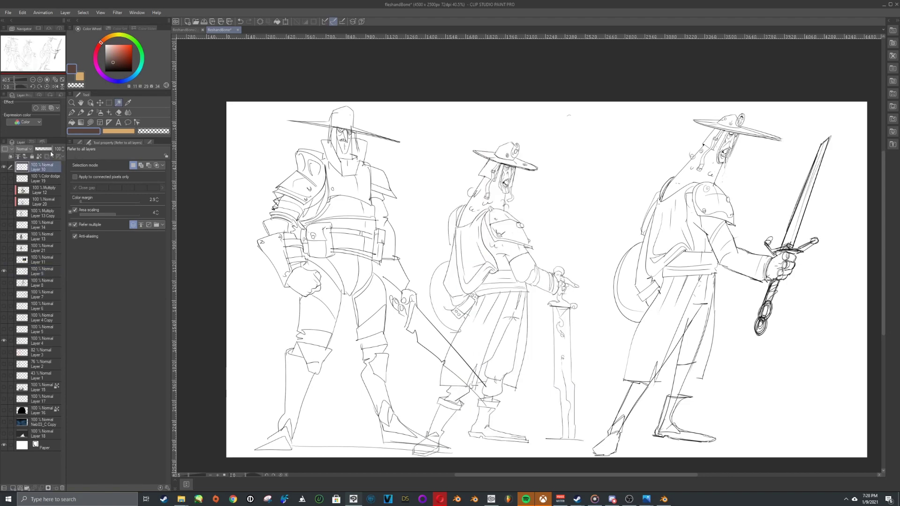
Step: Examine the three character line drawings side by side, focusing on the two hooded swordsmen
scroll(417, 199, "up", 2)
scroll(417, 199, "down", 3)
middle_click_drag(578, 265, 584, 215)
scroll(584, 215, "up", 2)
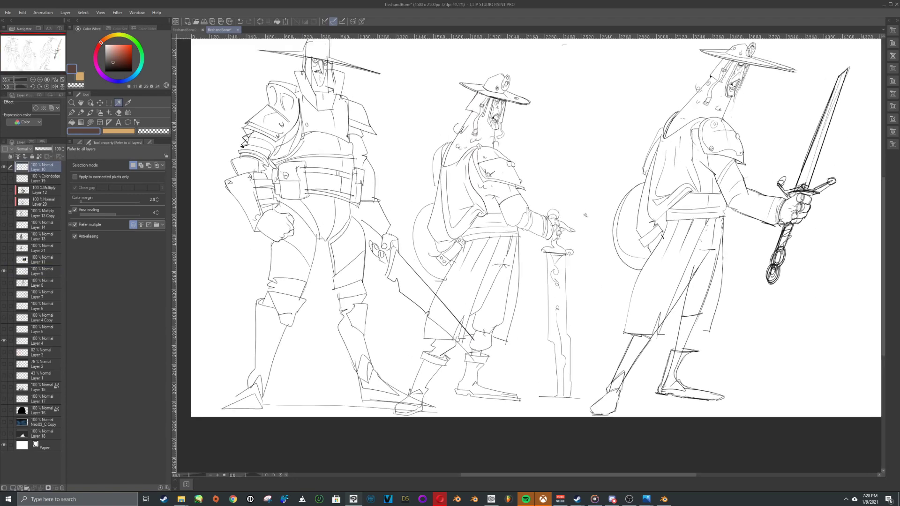
middle_click_drag(674, 215, 616, 223)
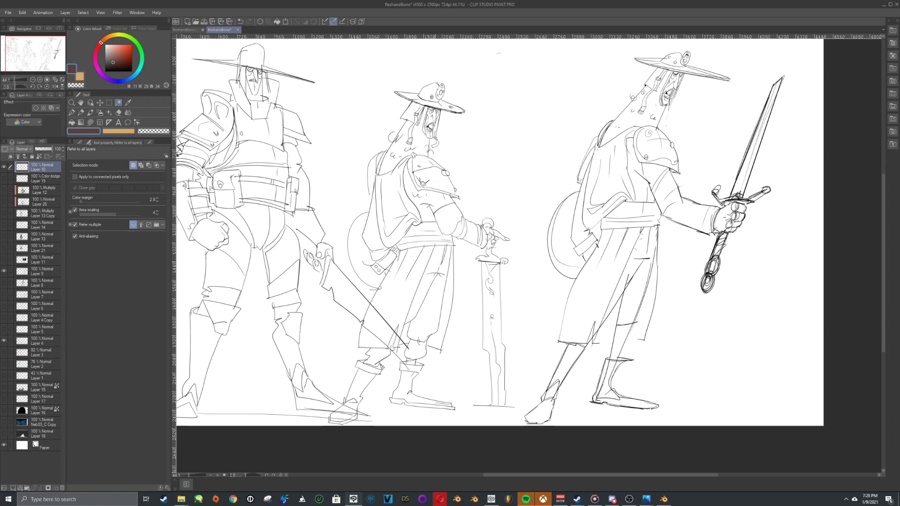
scroll(427, 136, "down", 1)
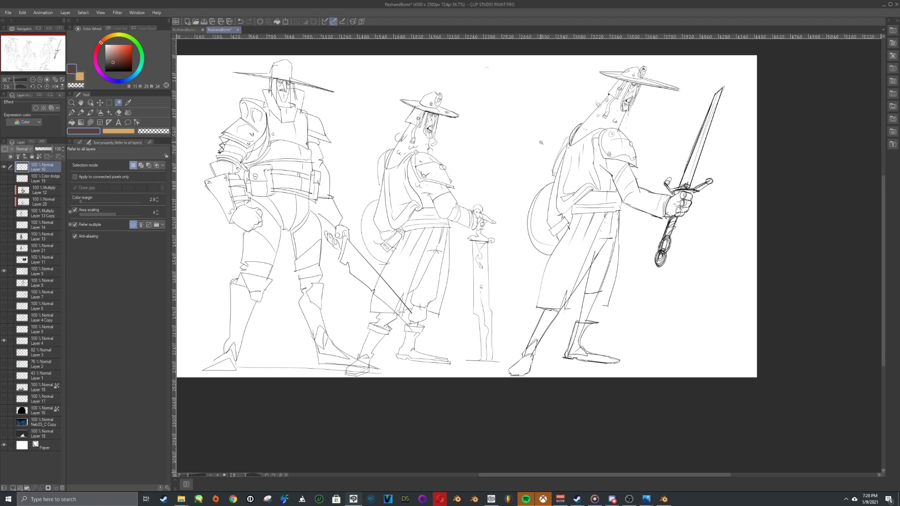
scroll(529, 263, "up", 2)
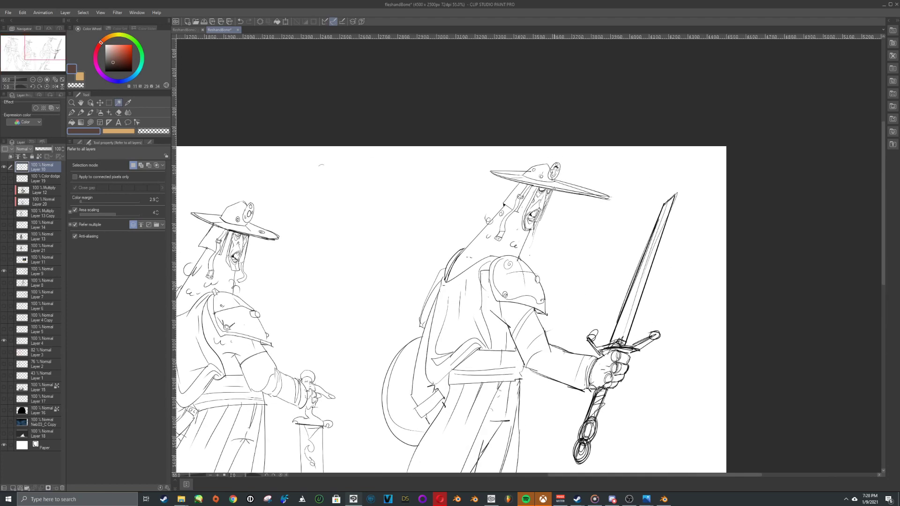
left_click_drag(568, 238, 619, 209)
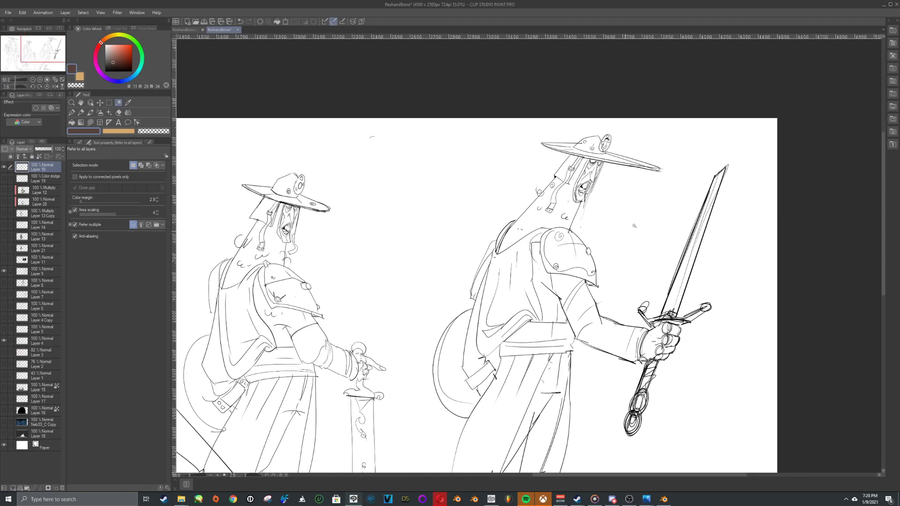
scroll(574, 183, "down", 1)
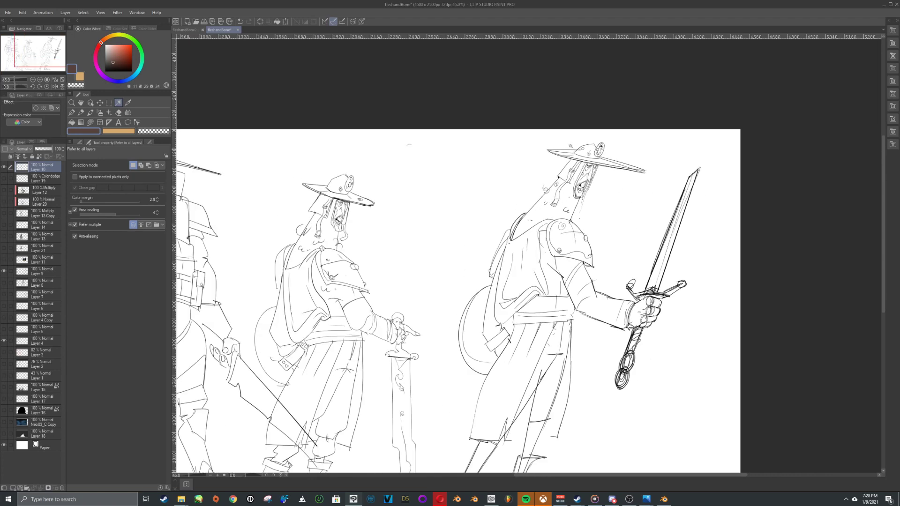
Step: Check Layer 10, and show Layer 19, Layer 12, Layer 20, Layer 13 Copy, Layer 14 and Layer 13 on the middle figure
scroll(567, 174, "down", 2)
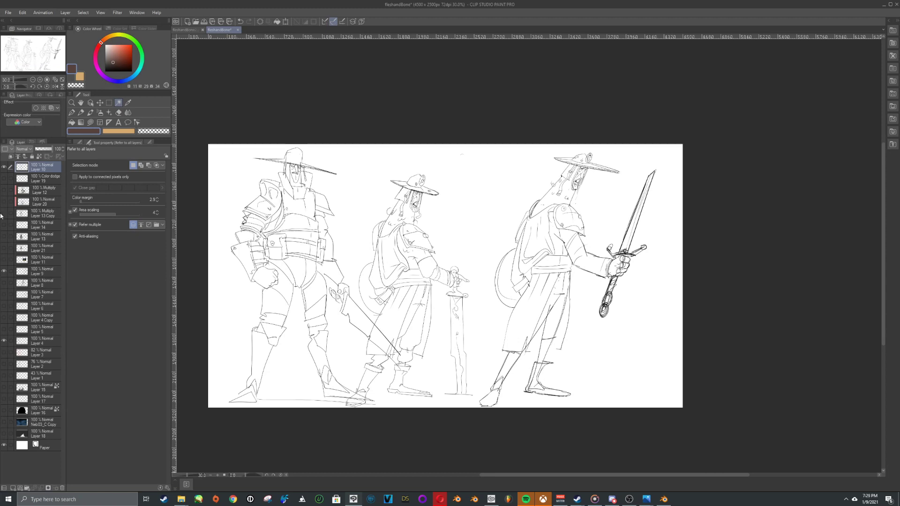
left_click(4, 167)
left_click(4, 167)
left_click(4, 179)
left_click(4, 191)
left_click(3, 204)
left_click(4, 213)
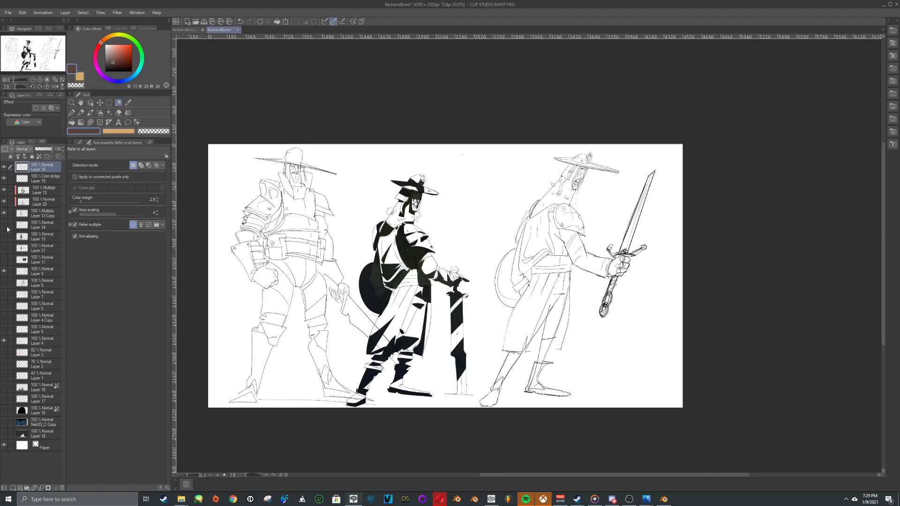
left_click(4, 225)
left_click(4, 236)
scroll(402, 278, "up", 3)
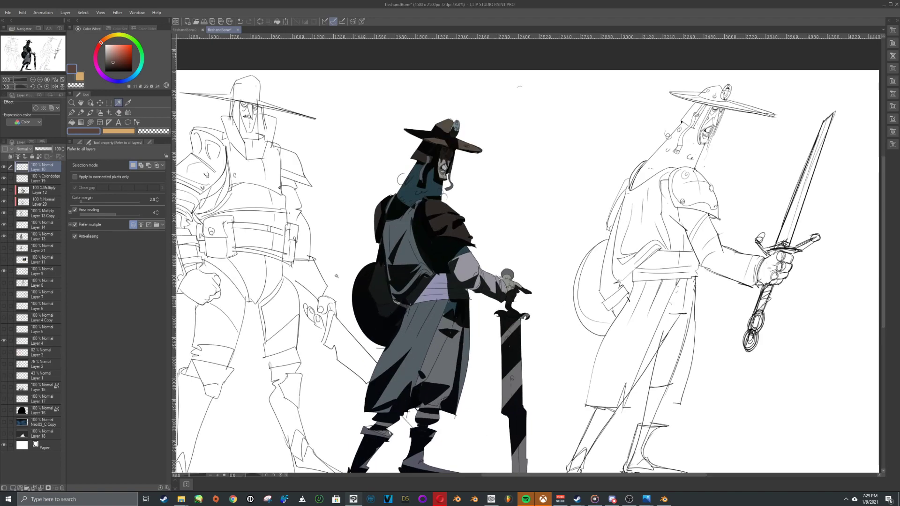
scroll(402, 277, "down", 2)
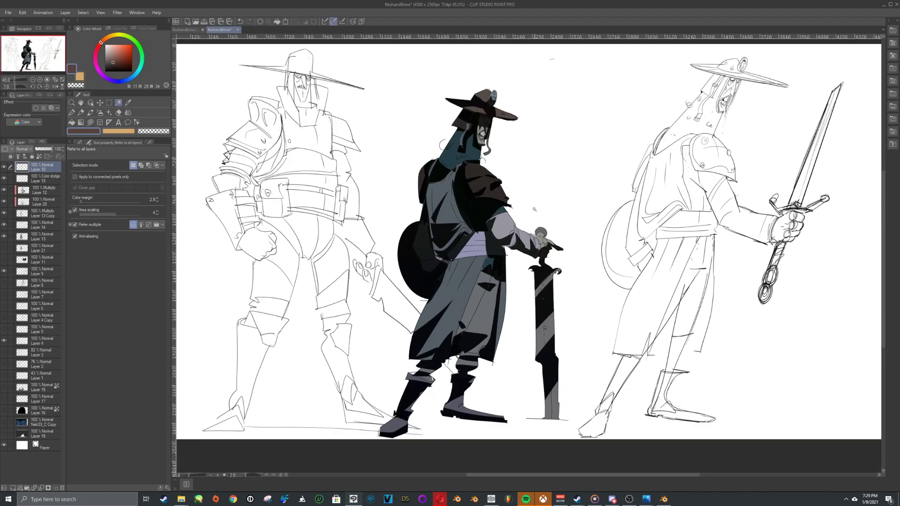
Step: Show Layer 21 beneath the middle figure's colors, checking the contents of Layer 13 and Layer 11 along the way
left_click(4, 237)
left_click(4, 249)
left_click(3, 260)
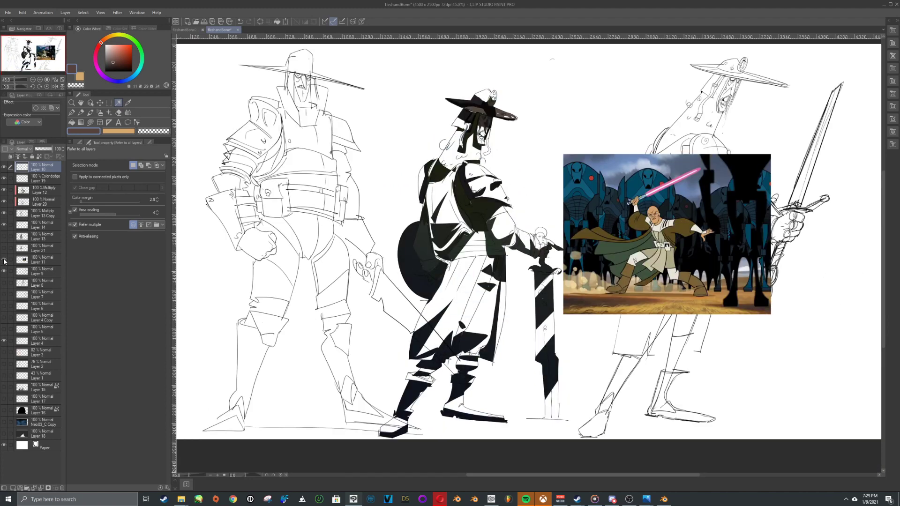
left_click(4, 261)
left_click(5, 249)
left_click(5, 237)
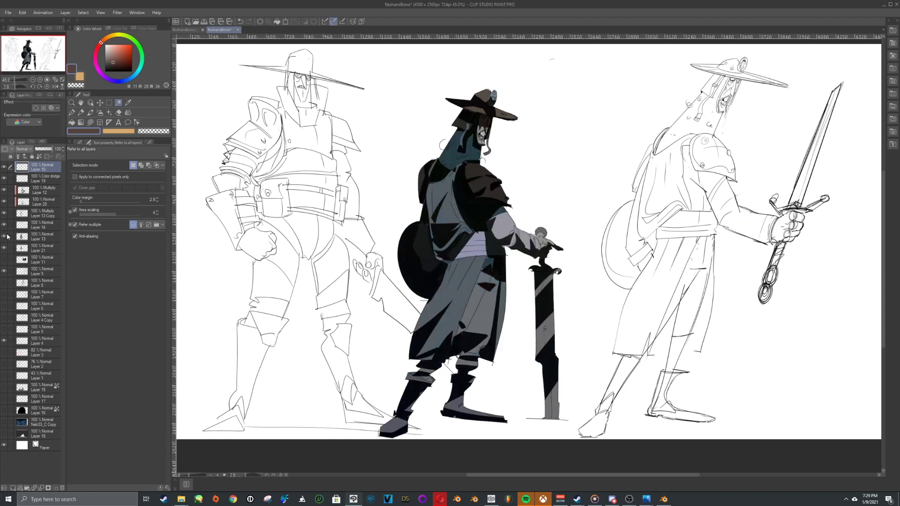
Step: Hide Layer 20 and Layer 12 to reveal the figure's colors without those clipped layers
left_click(4, 202)
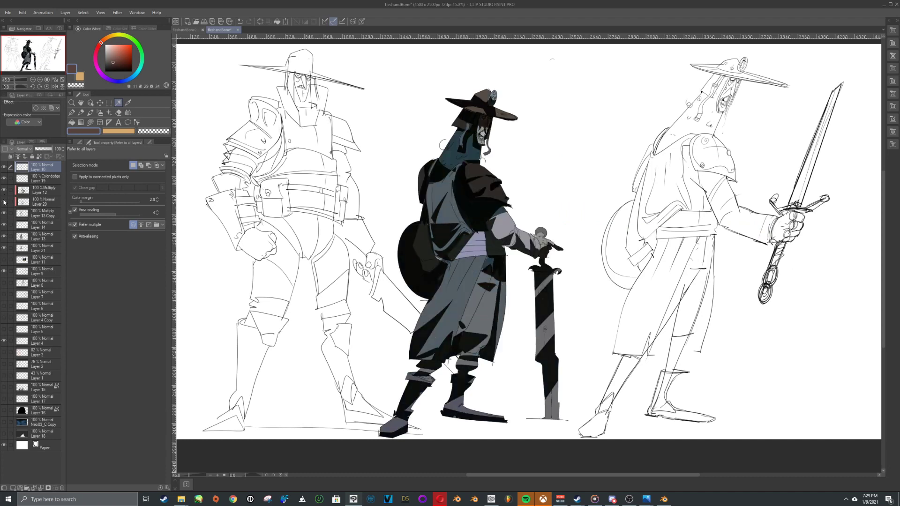
left_click(4, 191)
left_click(4, 191)
left_click(5, 192)
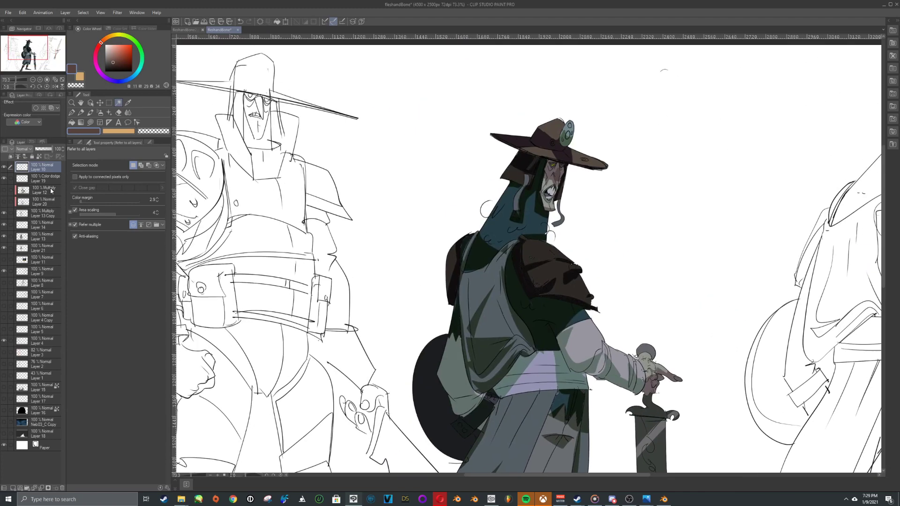
left_click(52, 190)
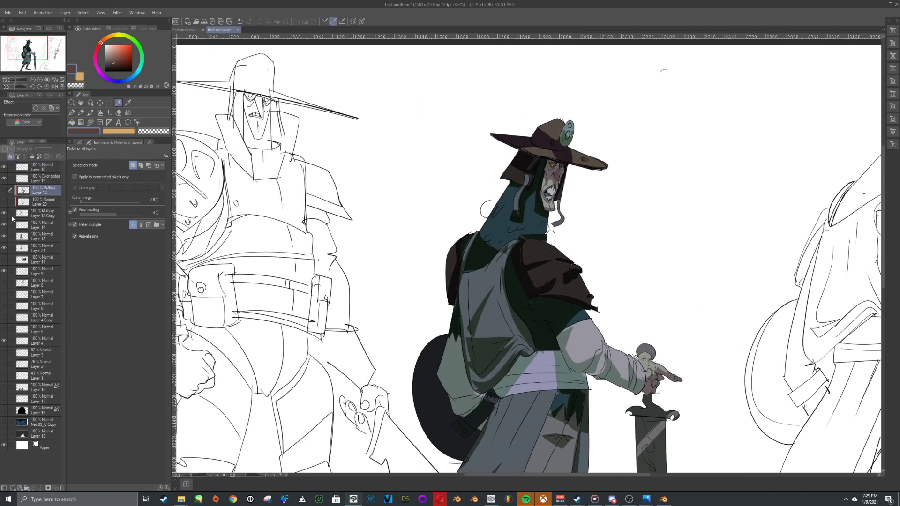
Step: Select the multiply shading layer, Layer 13 Copy, hide Layer 14, and toggle Layer 13 and Layer 13 Copy to compare flats and shadows
left_click(4, 213)
left_click(4, 214)
left_click(23, 215)
left_click(4, 225)
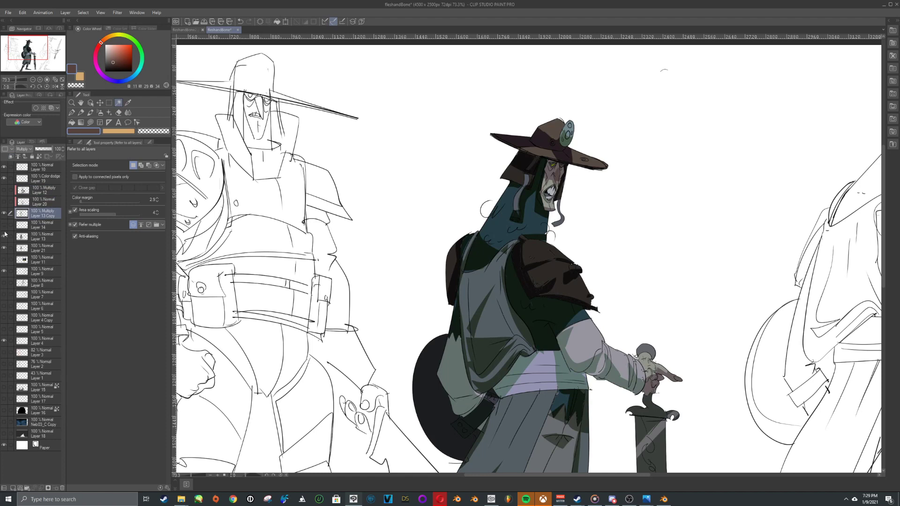
left_click(4, 236)
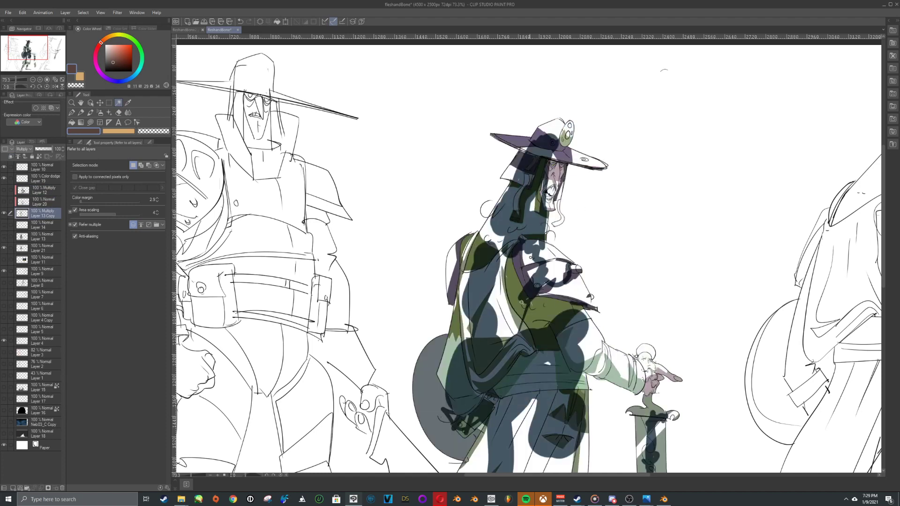
left_click(4, 240)
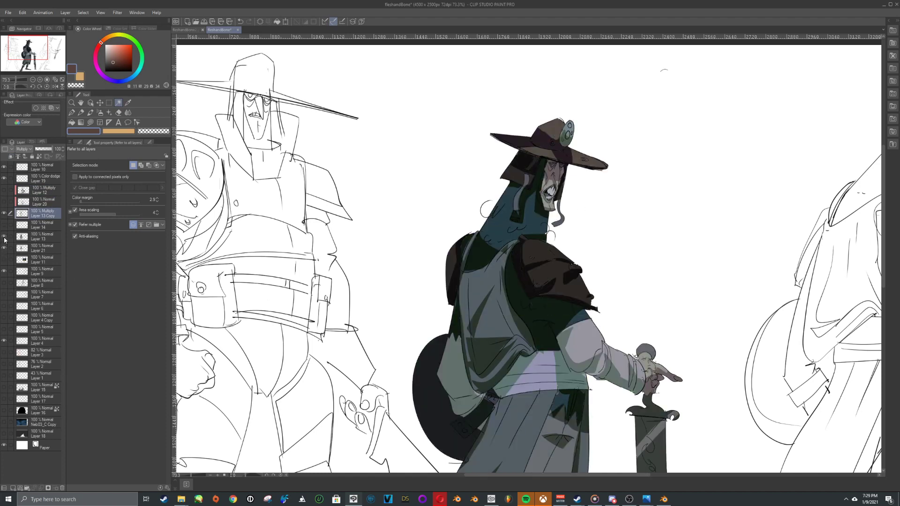
left_click(5, 214)
left_click(4, 214)
Step: Try darkening Layer 13 Copy to luminosity -100, and lightening it again with luminosity 33
key("ctrl+u")
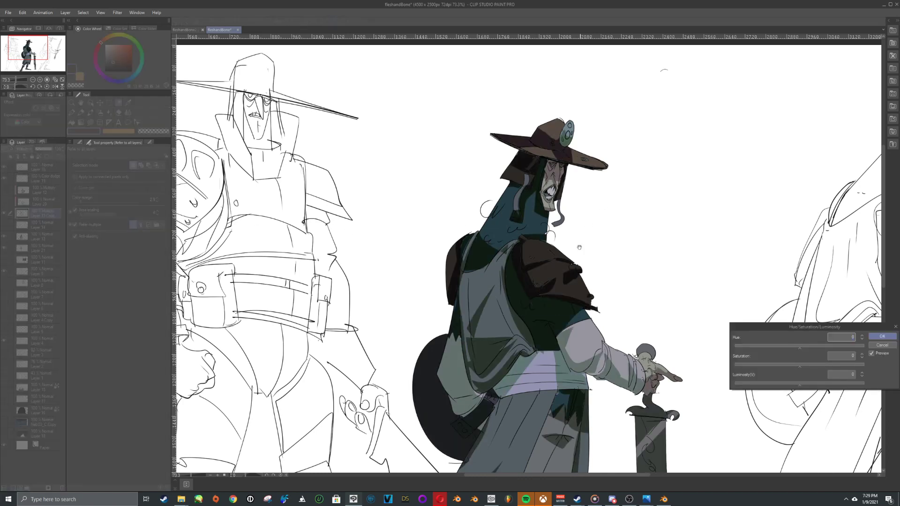
left_click_drag(755, 383, 725, 381)
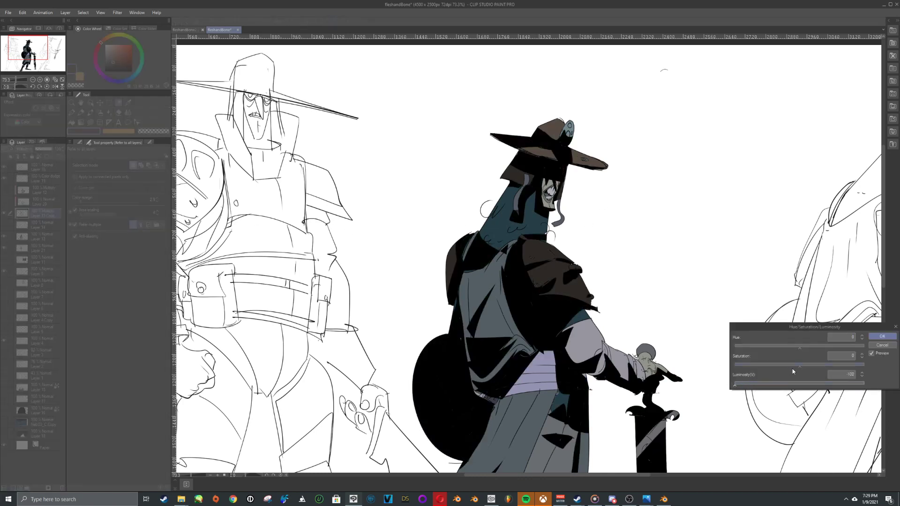
left_click(882, 336)
key("ctrl+u")
left_click_drag(802, 385, 821, 383)
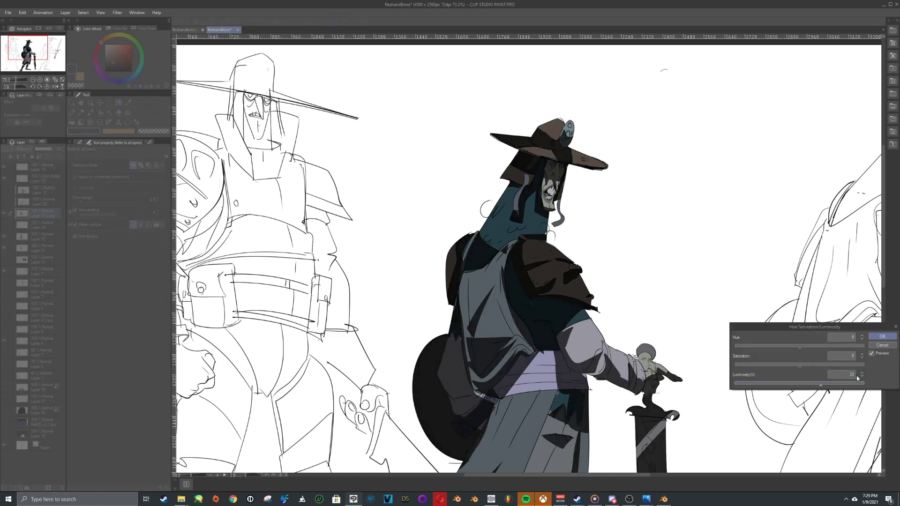
left_click(882, 336)
scroll(542, 275, "down", 2)
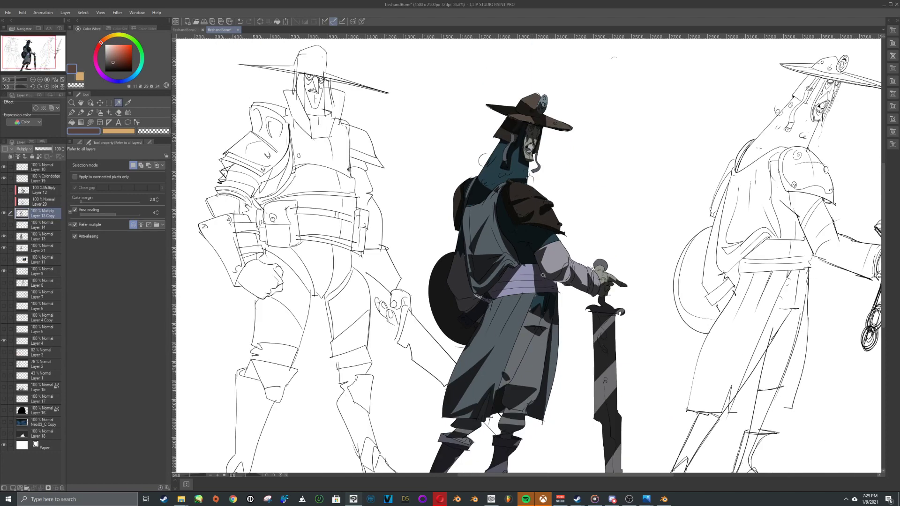
left_click_drag(543, 275, 566, 228)
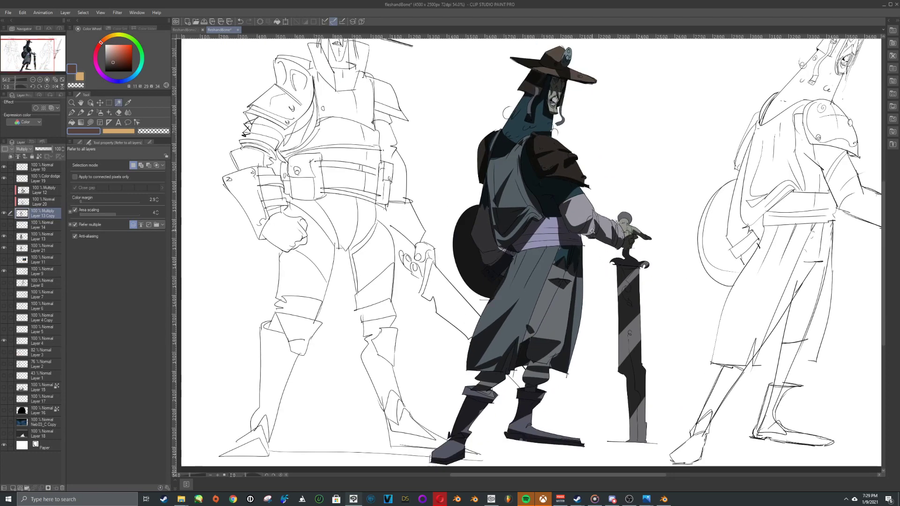
Step: Load Layer 13 Copy's contents as a selection, hide that layer, and copy the selected area of Layer 13 onto a new layer
scroll(592, 231, "up", 2)
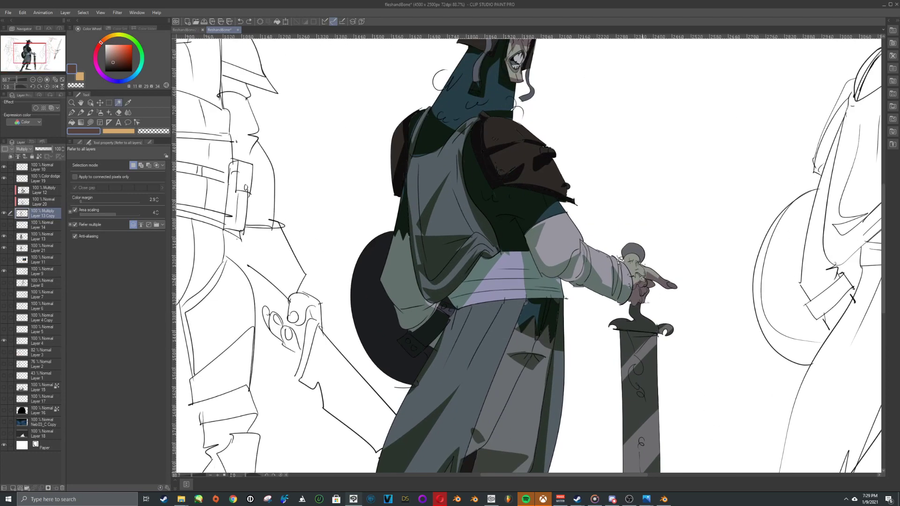
left_click_drag(517, 185, 543, 224)
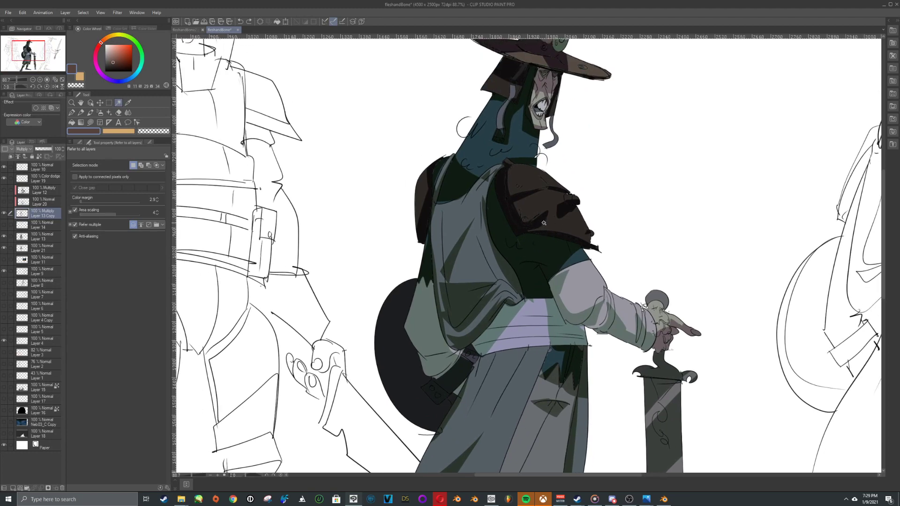
left_click(17, 215, "ctrl")
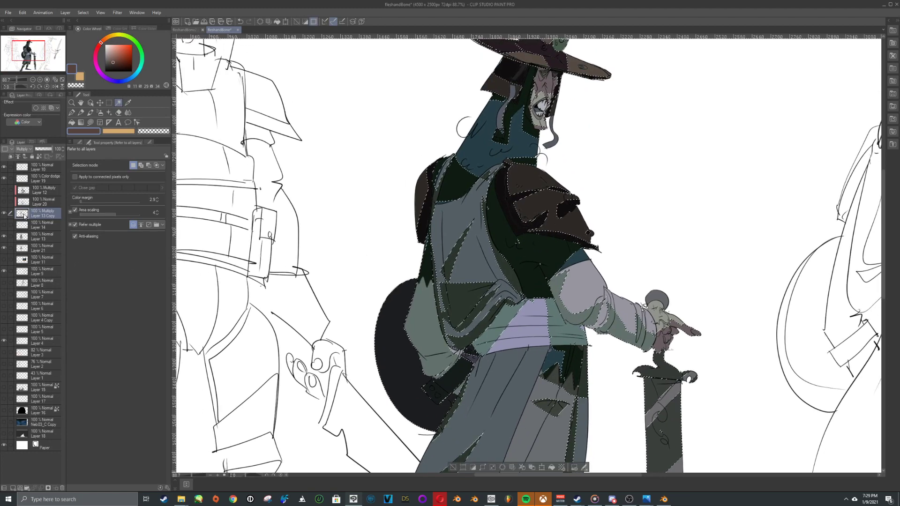
scroll(427, 264, "down", 2)
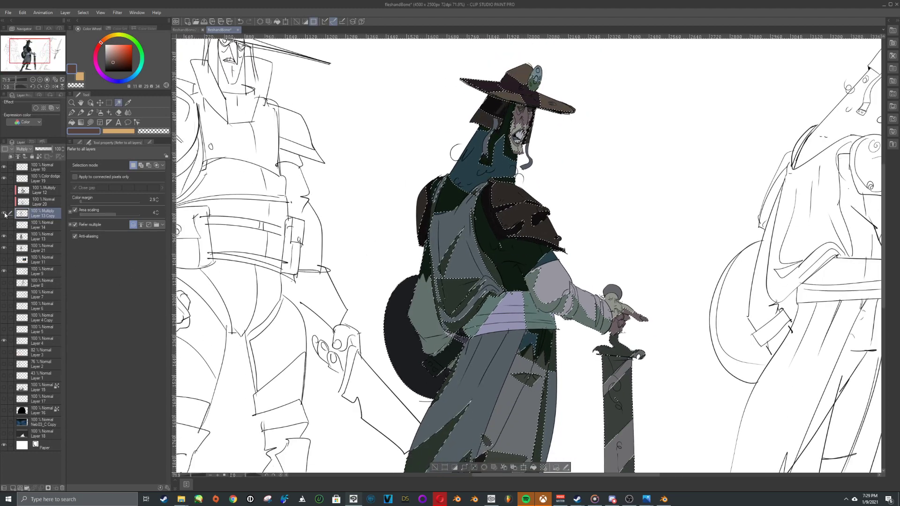
left_click(4, 213)
left_click(34, 239)
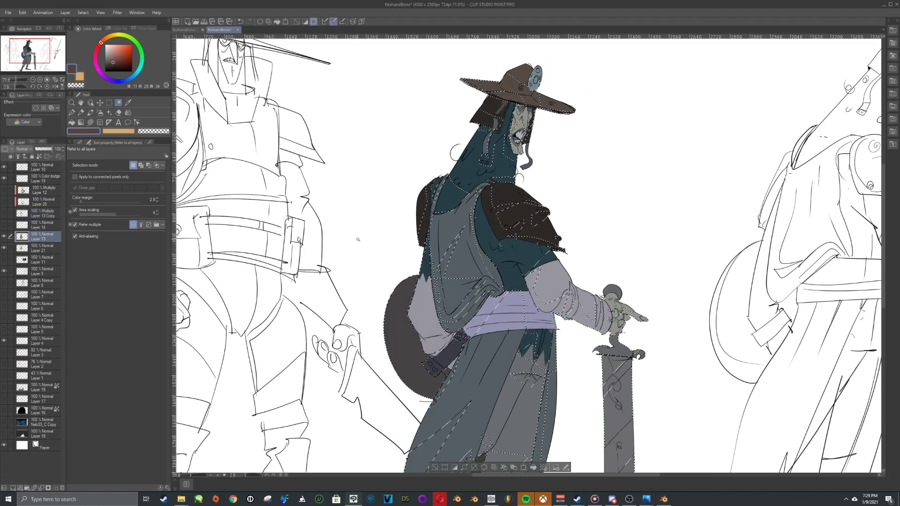
key("ctrl+v")
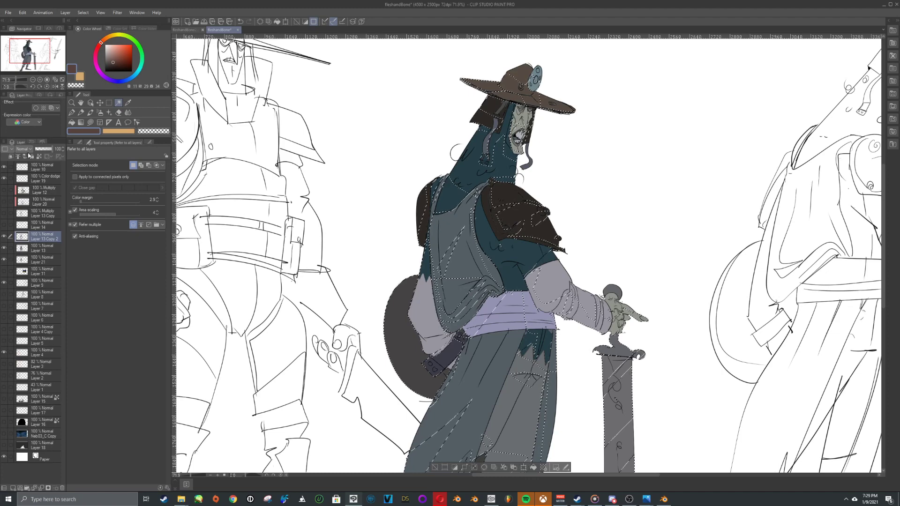
Step: Set the blending mode of Layer 13 Copy 2 to Multiply and clear the selection
left_click(26, 150)
left_click(23, 170)
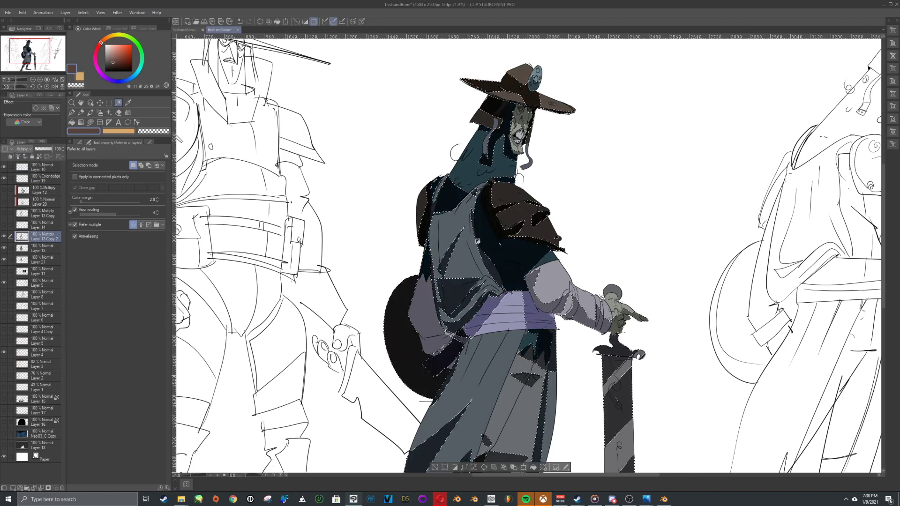
key("ctrl+d")
left_click_drag(525, 298, 520, 259)
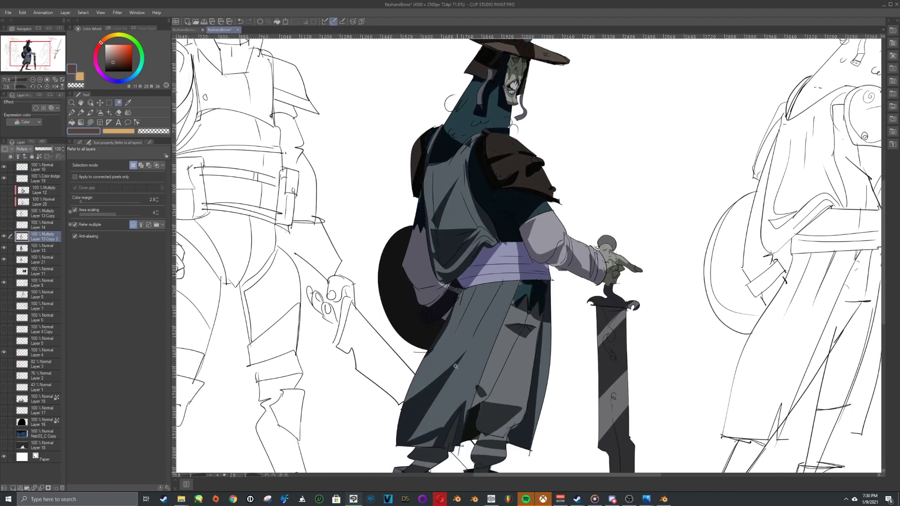
left_click_drag(481, 167, 477, 175)
Step: Adjust the color of Layer 13 Copy 2 to hue -71 and saturation 18, and lower its luminosity to about -30
key("ctrl+u")
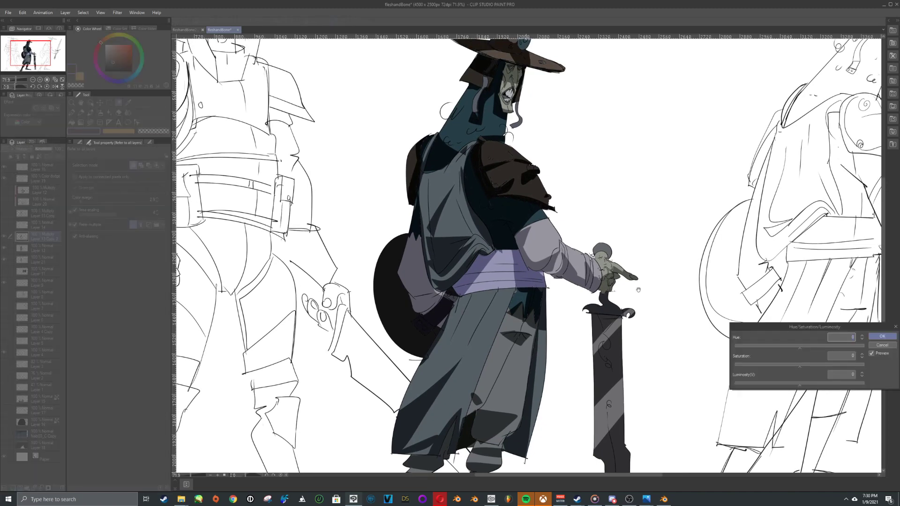
left_click_drag(769, 327, 722, 266)
left_click(718, 285)
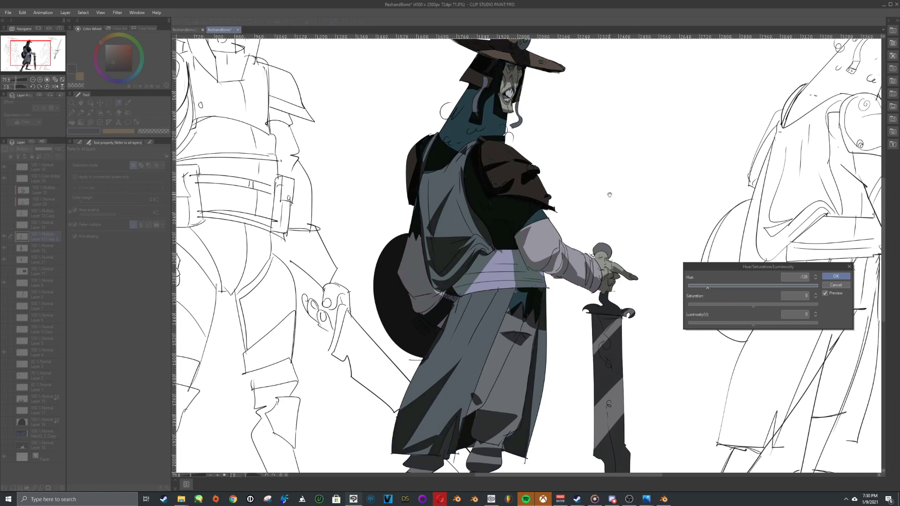
left_click_drag(770, 305, 780, 307)
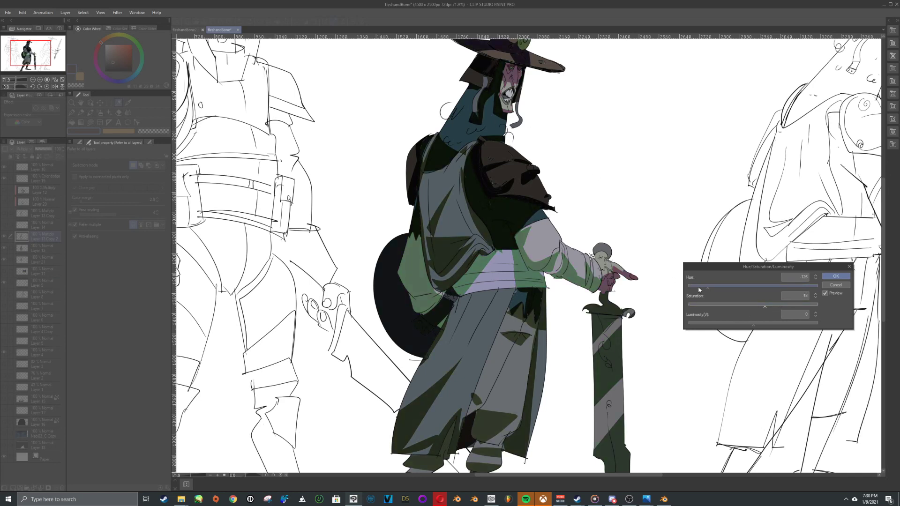
left_click_drag(698, 287, 727, 285)
left_click_drag(715, 324, 734, 326)
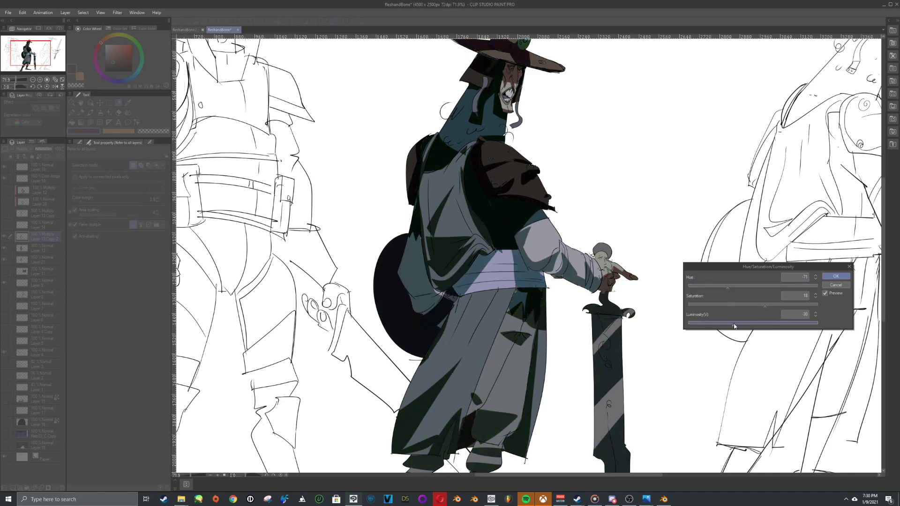
key("Return")
scroll(455, 236, "down", 2)
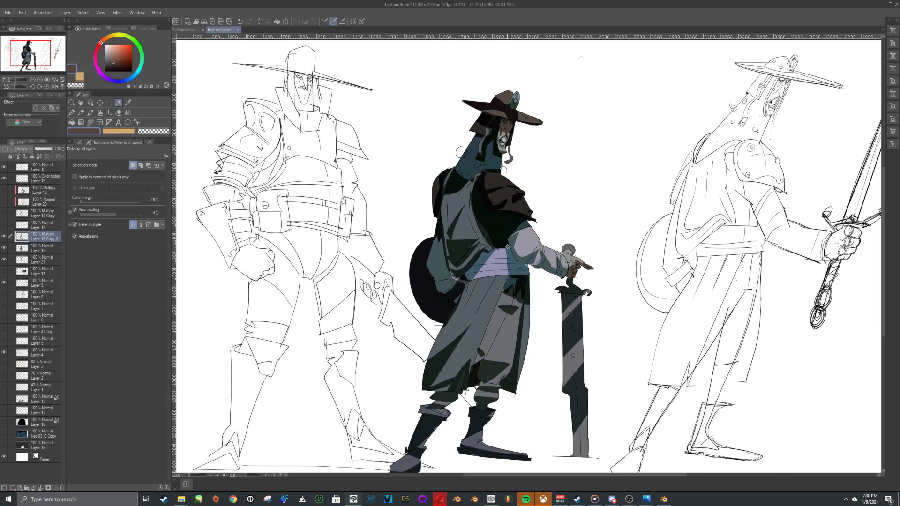
scroll(455, 236, "down", 2)
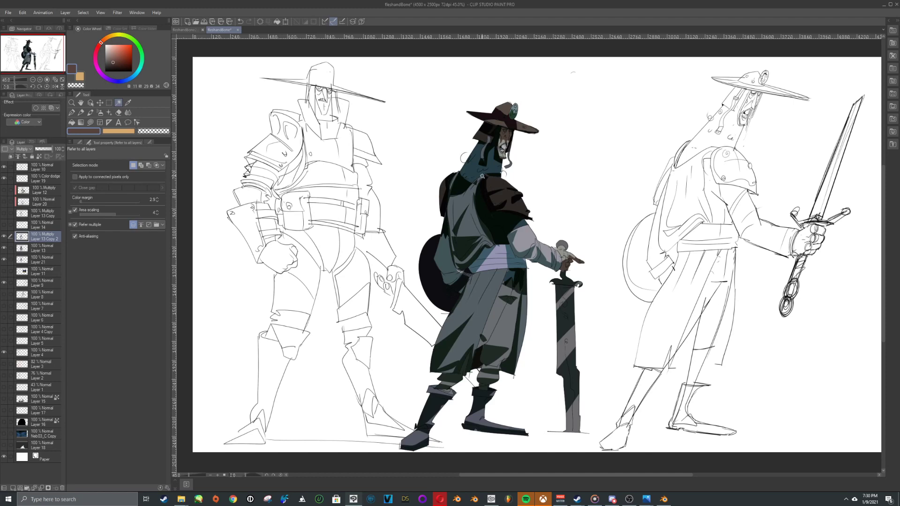
Step: Switch to Blender and examine the ReshandBone material's node groups and the lit figure up close
left_click(882, 6)
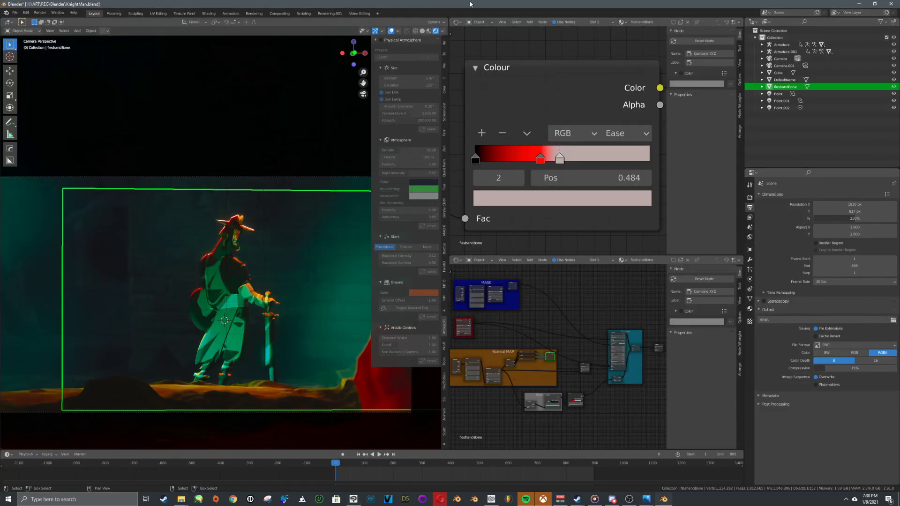
scroll(222, 251, "up", 5)
scroll(516, 305, "down", 3)
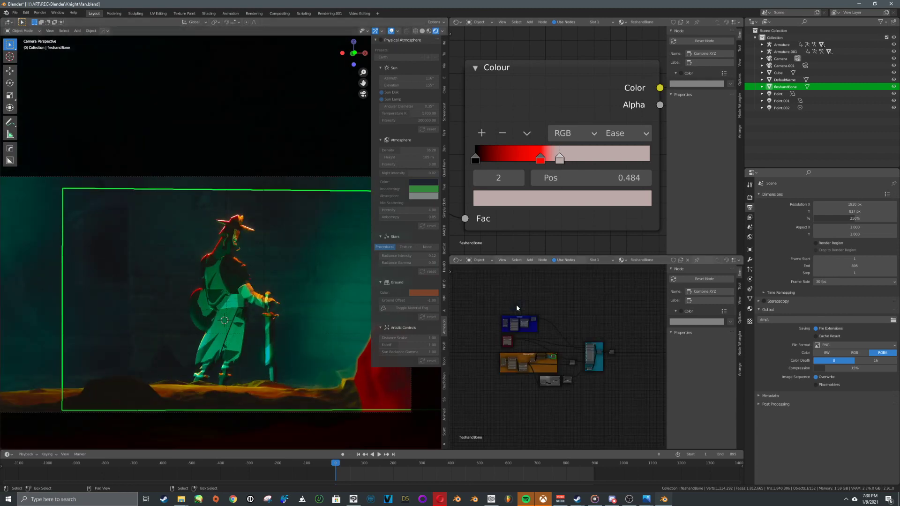
scroll(485, 294, "up", 2)
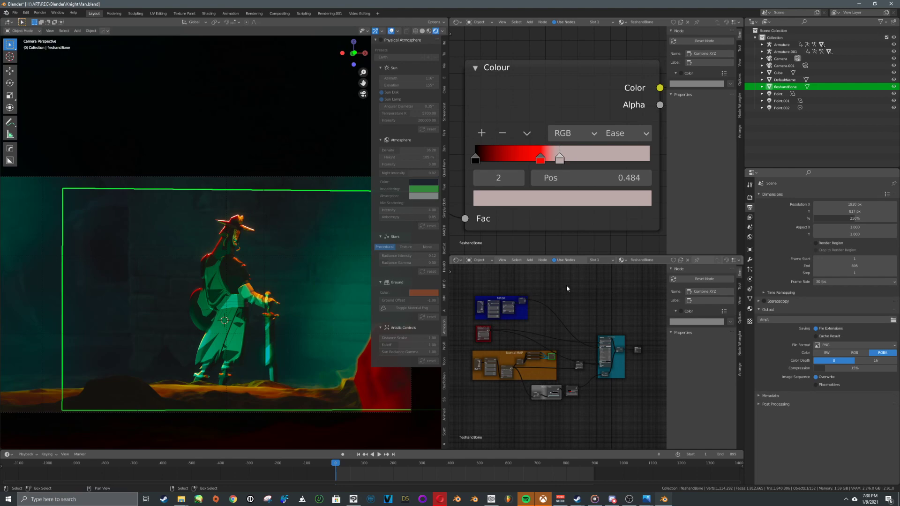
scroll(272, 292, "up", 6)
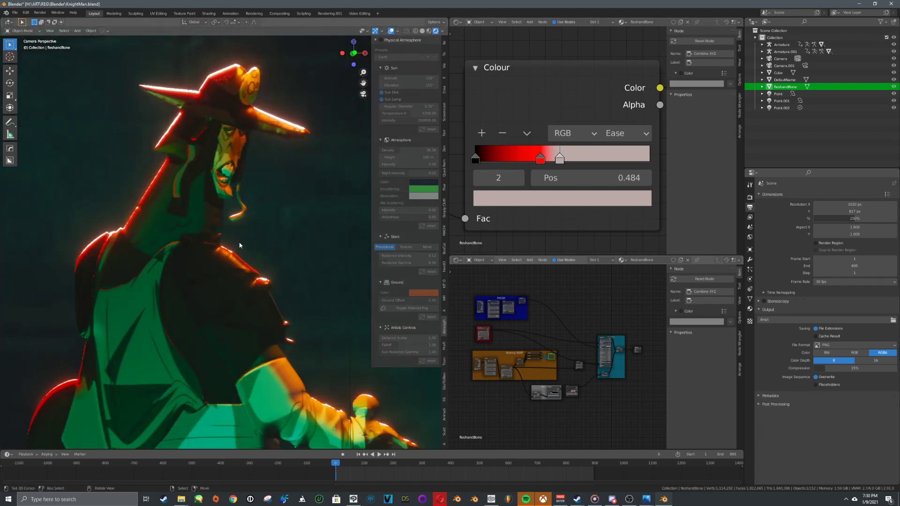
Step: Move the pale grey stop of the Colour ramp to position 0.552
scroll(239, 245, "down", 6)
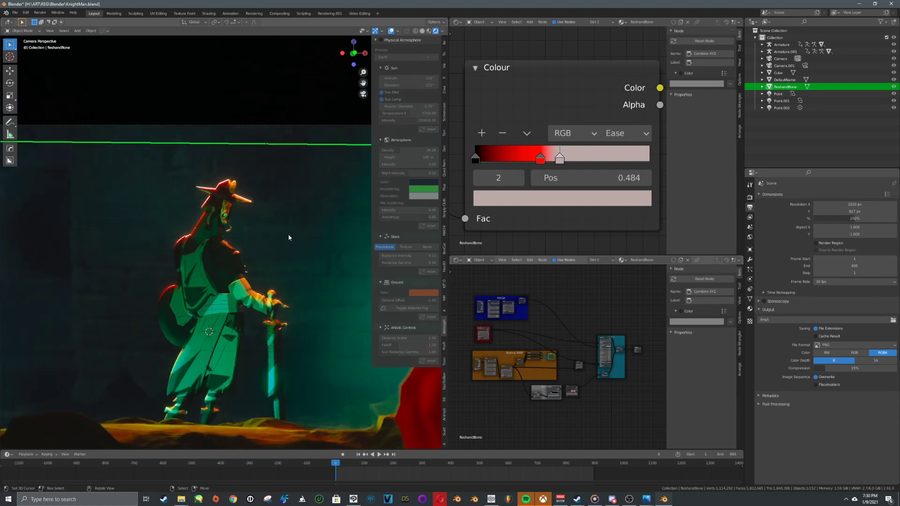
scroll(280, 225, "up", 2)
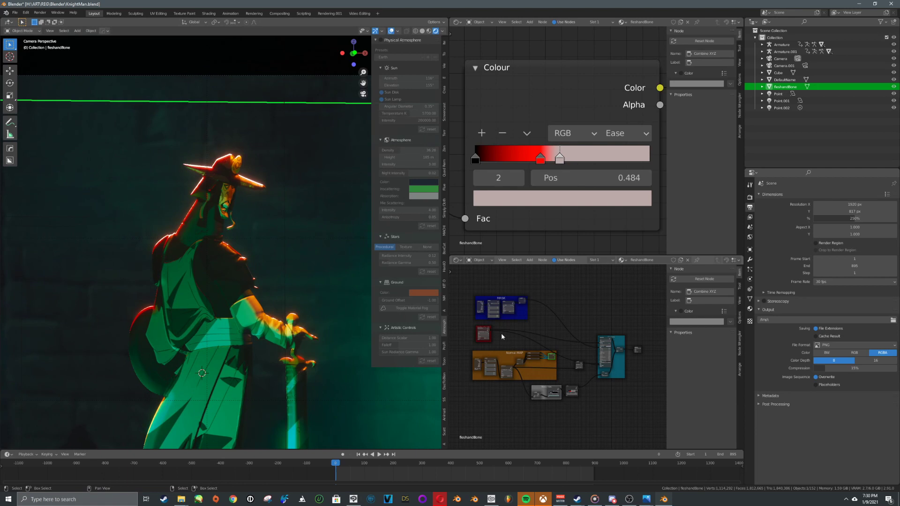
scroll(612, 305, "down", 2, "shift")
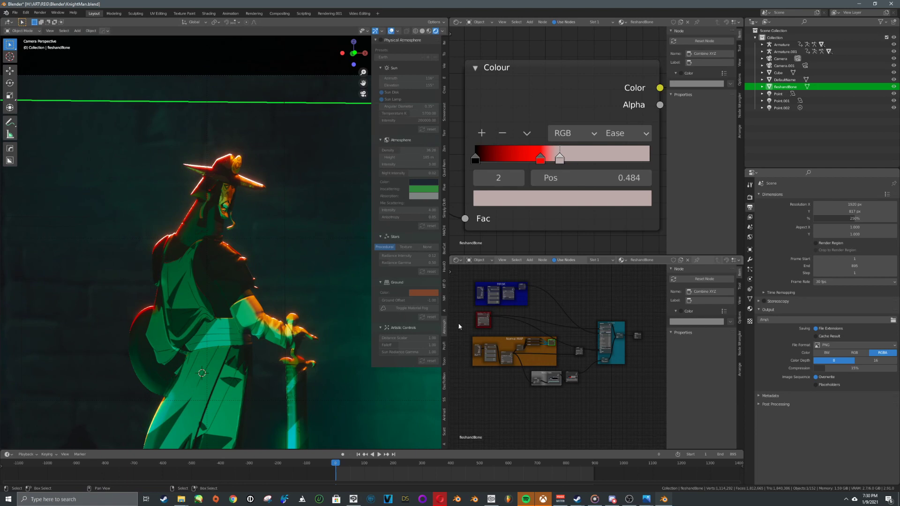
scroll(532, 343, "up", 2, "shift")
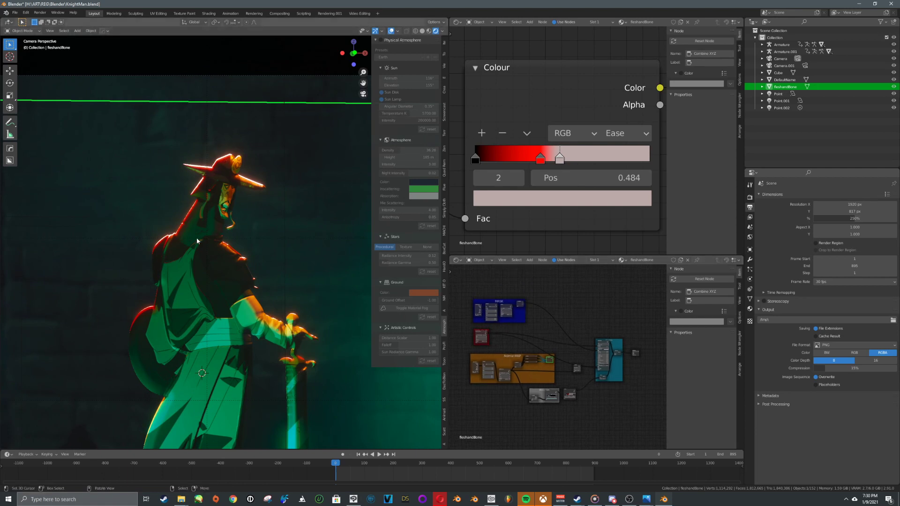
mouse_move(561, 159)
left_mouse_down()
mouse_move(604, 159)
mouse_move(572, 159)
left_mouse_up()
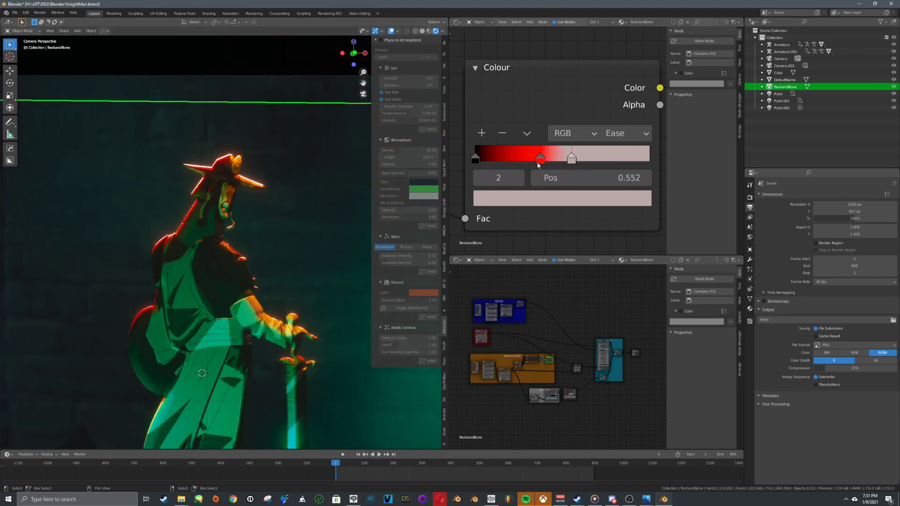
Step: Change the red middle stop of the Colour ramp to a light orange
left_click(540, 159)
left_click(545, 203)
left_click(546, 203)
left_click(548, 198)
left_click_drag(541, 249, 528, 305)
scroll(219, 269, "down", 5)
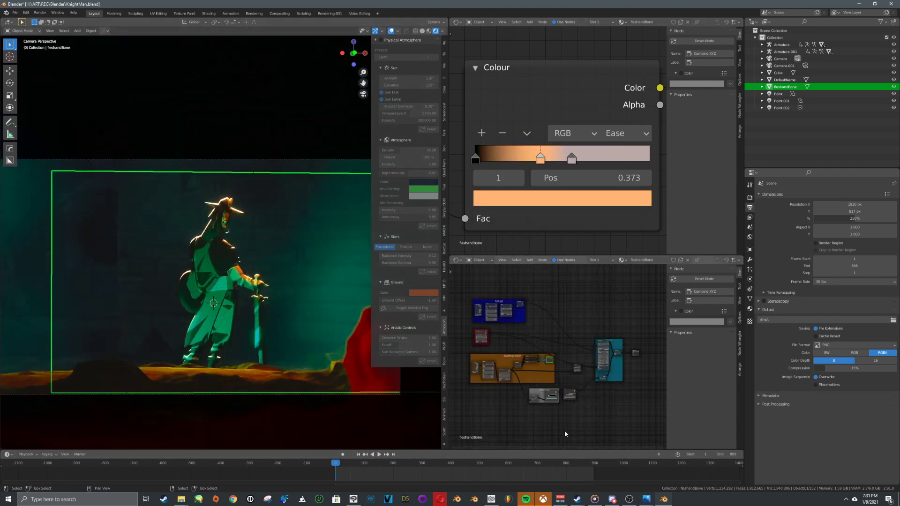
left_click(491, 499)
left_click(492, 500)
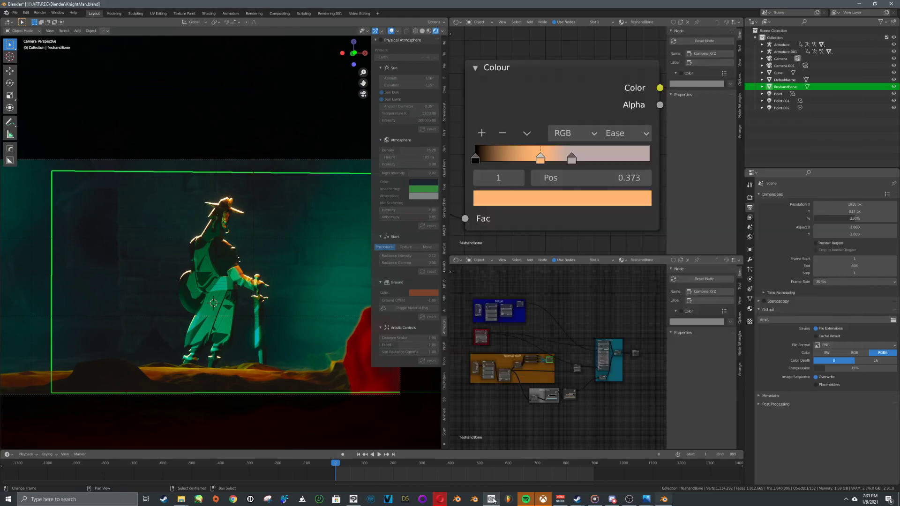
right_click(493, 501)
left_click(397, 402)
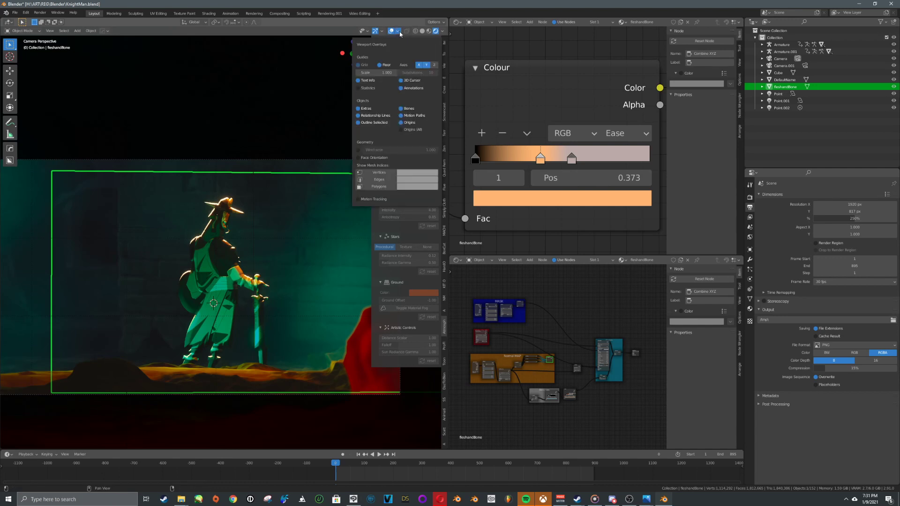
Step: Collapse the Physical Atmosphere settings and view the set around the figure from outside the camera
left_click(376, 41)
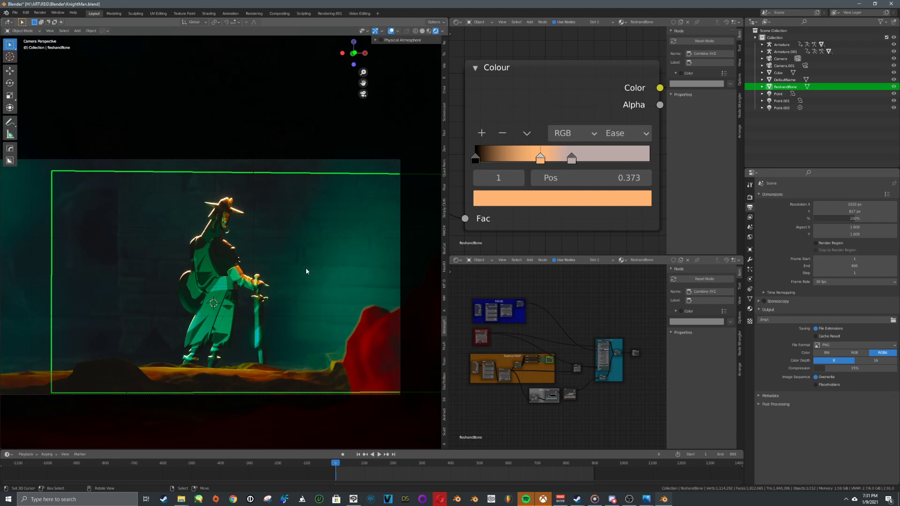
middle_click_drag(293, 282, 233, 256)
right_click(233, 256)
right_click(233, 257)
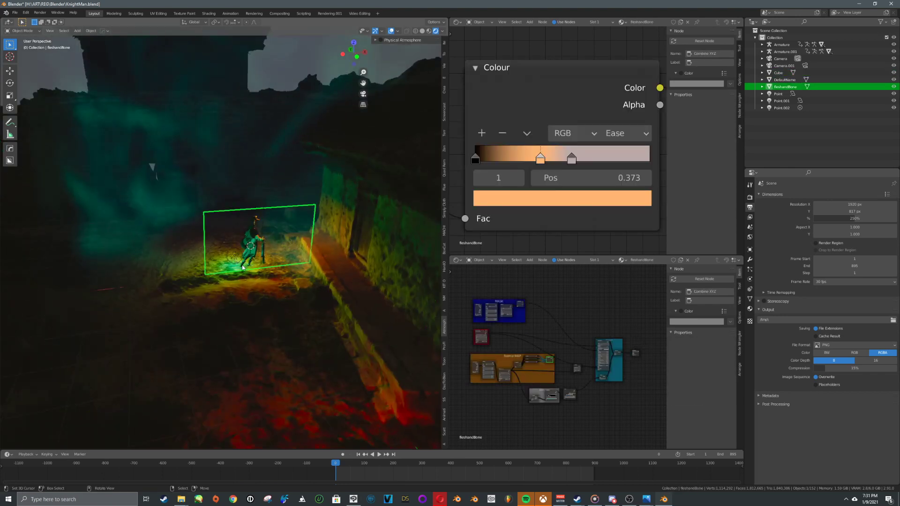
right_click(235, 257)
right_click(235, 257)
right_click(235, 257)
middle_click_drag(236, 257, 297, 246)
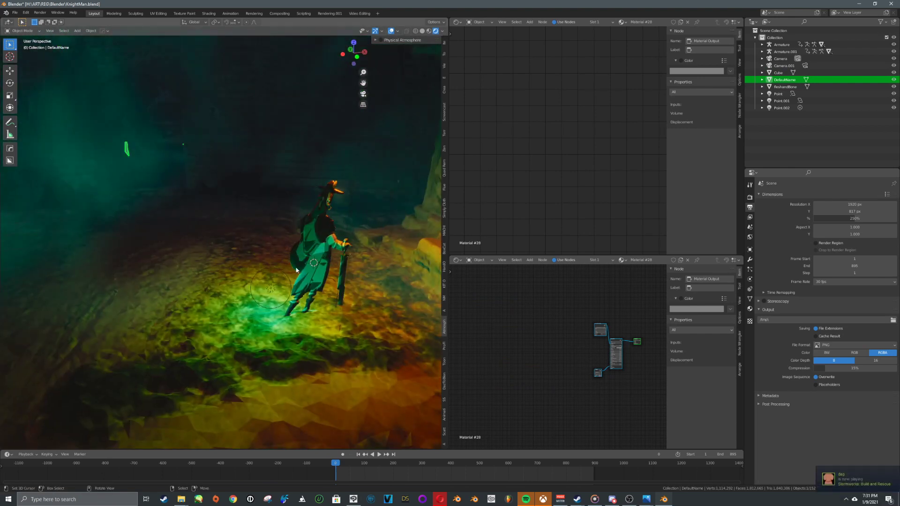
Step: Select only the Point.002 light near the figure and return to the camera view
right_click(273, 291)
right_click(273, 291)
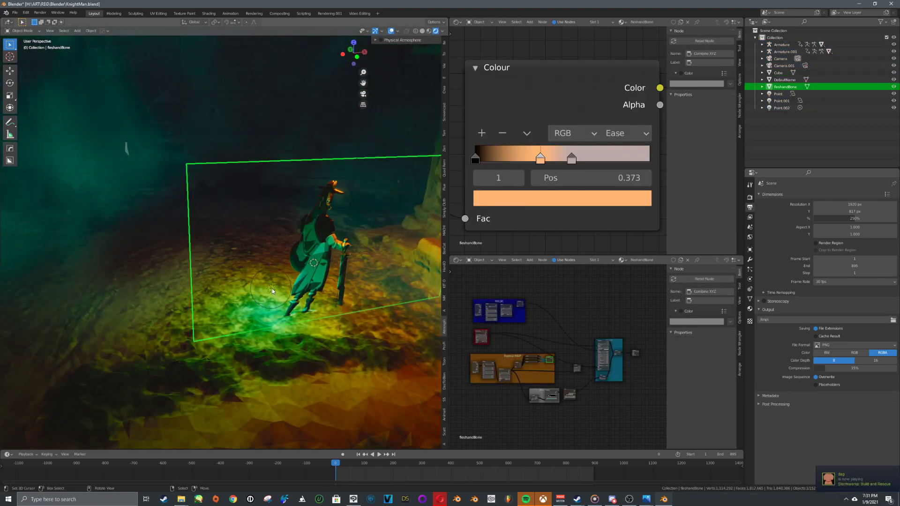
right_click(272, 289)
right_click(272, 289)
right_click(271, 289)
right_click(272, 289)
right_click(272, 290)
right_click(263, 303)
key("a")
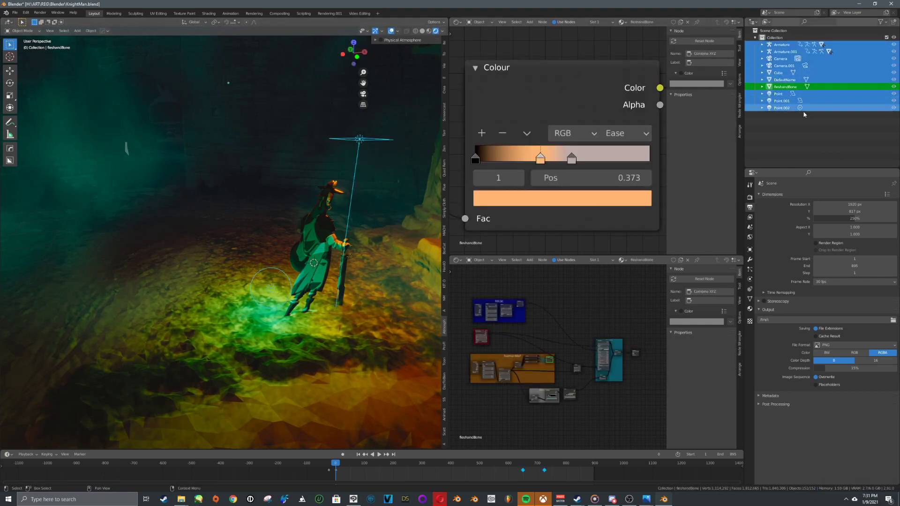
left_click(778, 108)
key("KP_0")
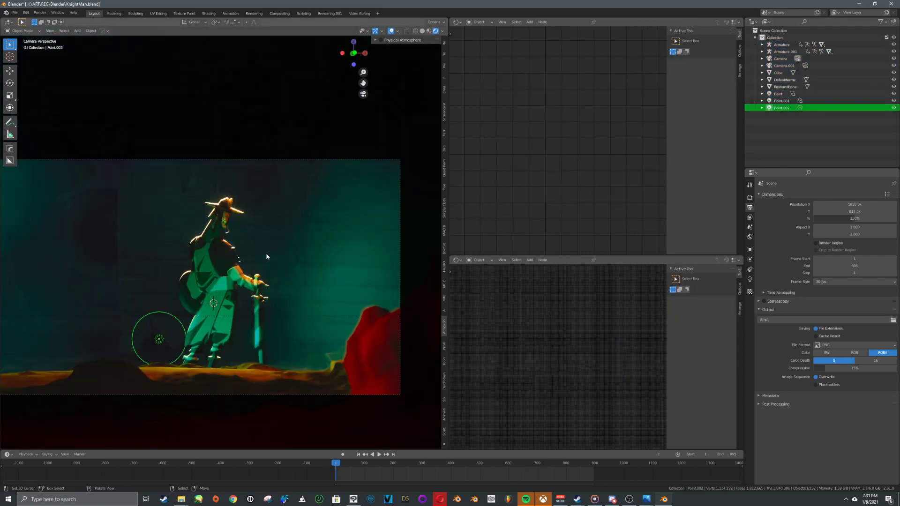
Step: Move the Point.002 light along the global Y axis to adjust the green light on the figure
key("g")
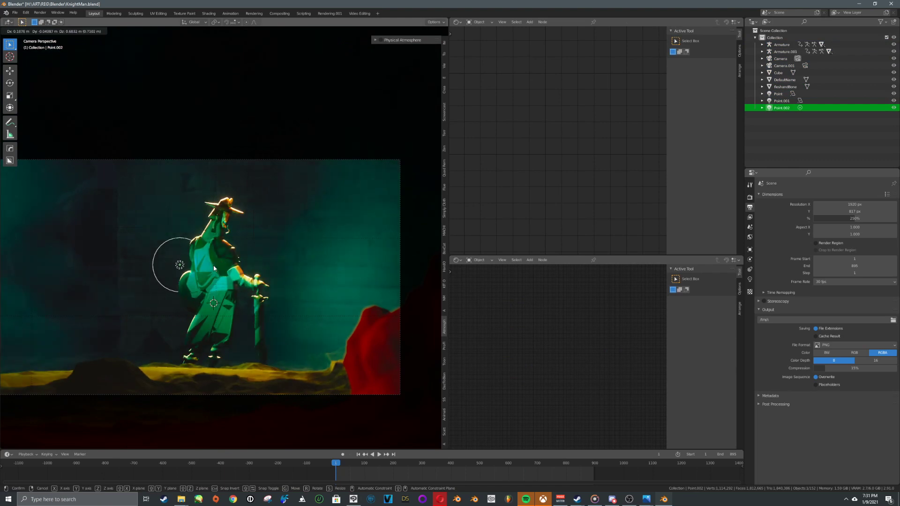
key("Escape")
key("g")
key("y")
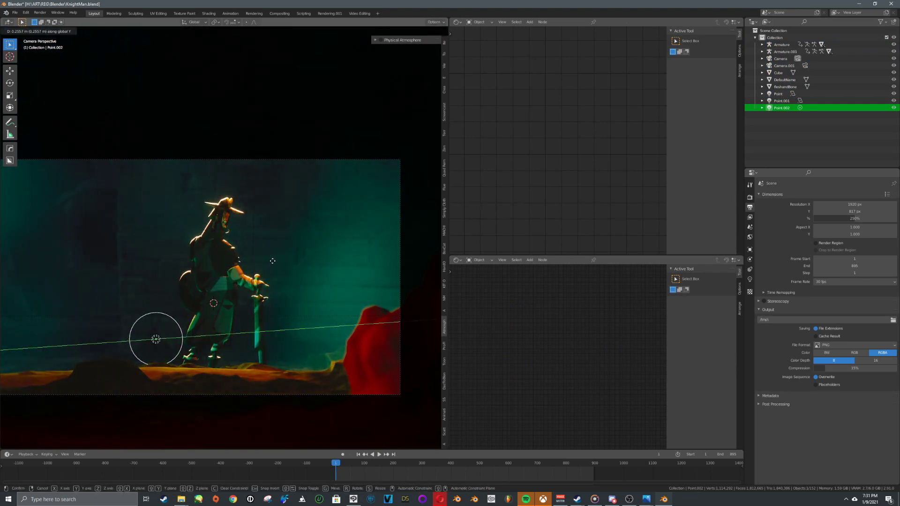
left_click(265, 265)
scroll(265, 266, "up", 1)
middle_click_drag(277, 237, 355, 212, "shift")
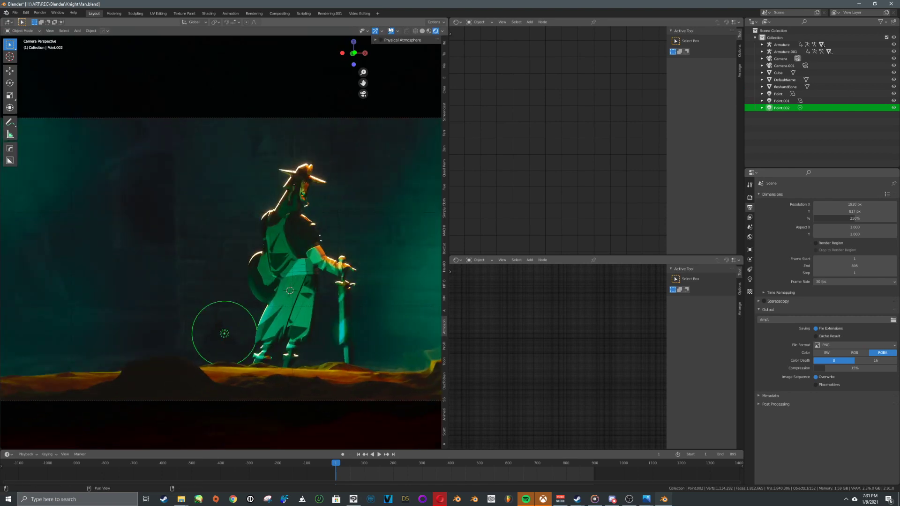
Step: Hide the viewport overlays and shift the Point.002 light along the global Y axis again
left_click(391, 31)
key("g")
key("Escape")
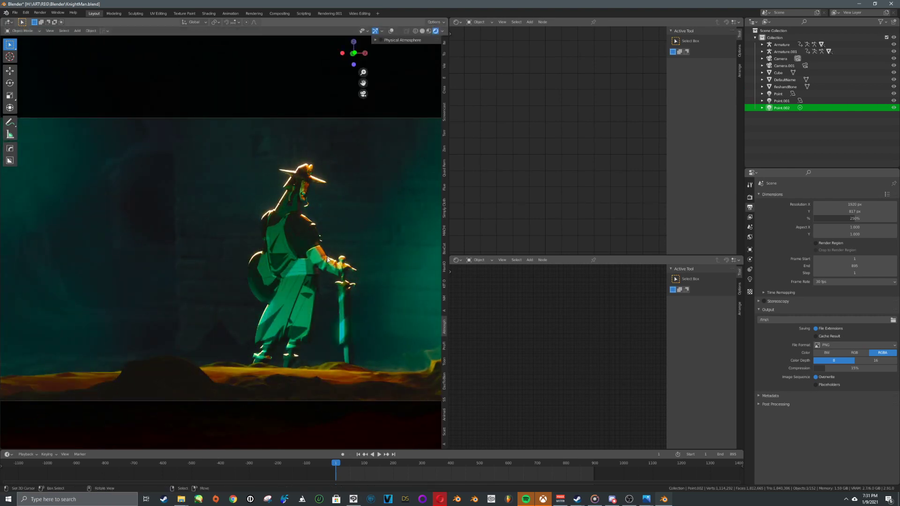
key("g")
key("y")
left_click(382, 252)
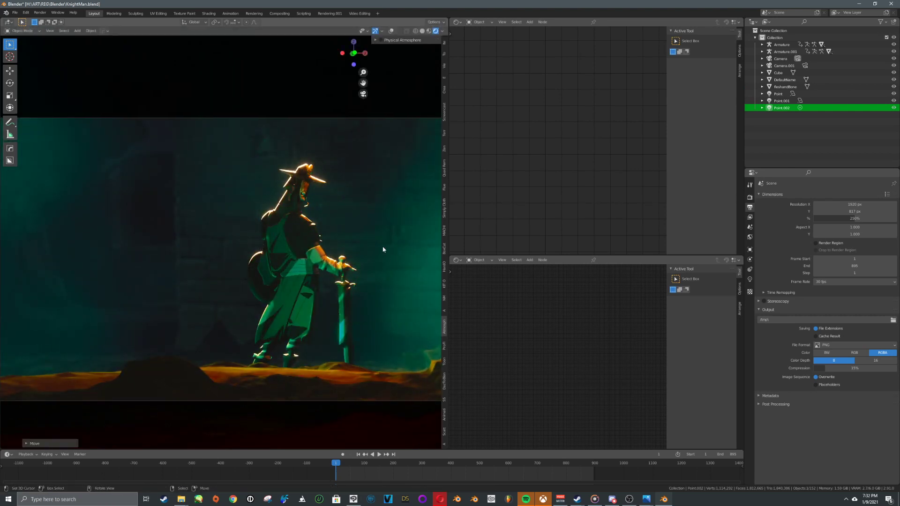
Step: Change the Point.002 light's color to pinkish red and move it up in front of the figure's face
left_click(749, 280)
left_click(855, 236)
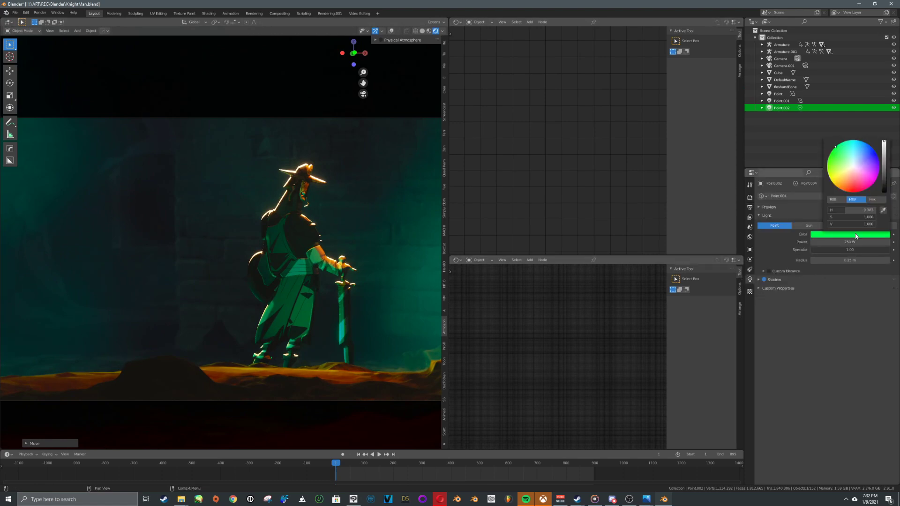
left_click_drag(835, 146, 878, 168)
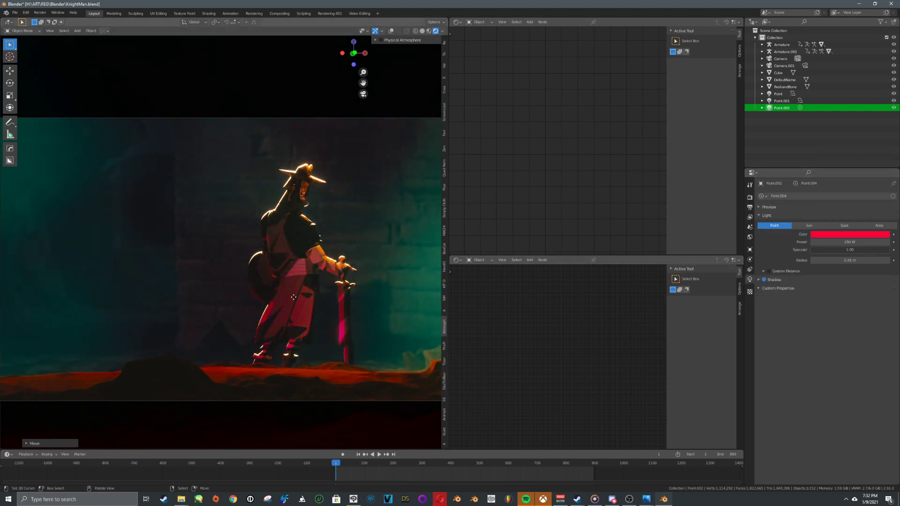
key("g")
left_click(413, 147)
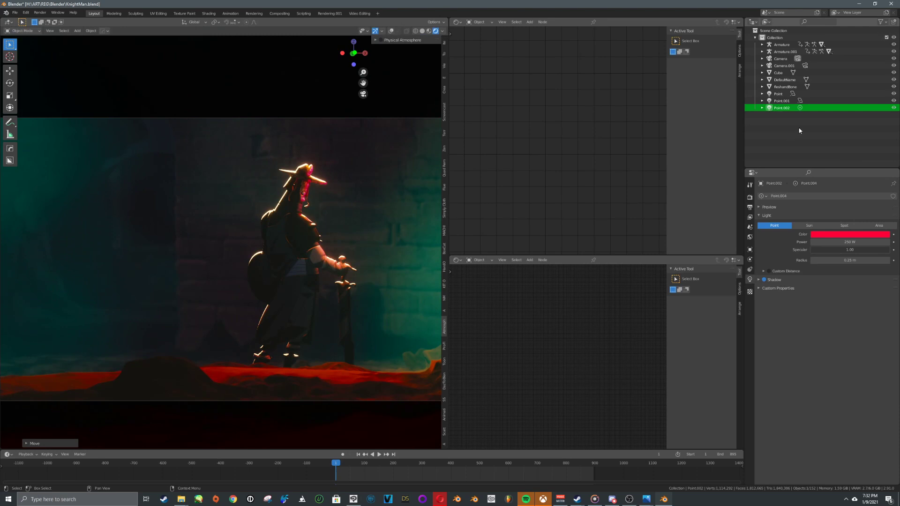
Step: Move the orange area light named Point behind the figure's back so it lights the body
left_click(781, 101)
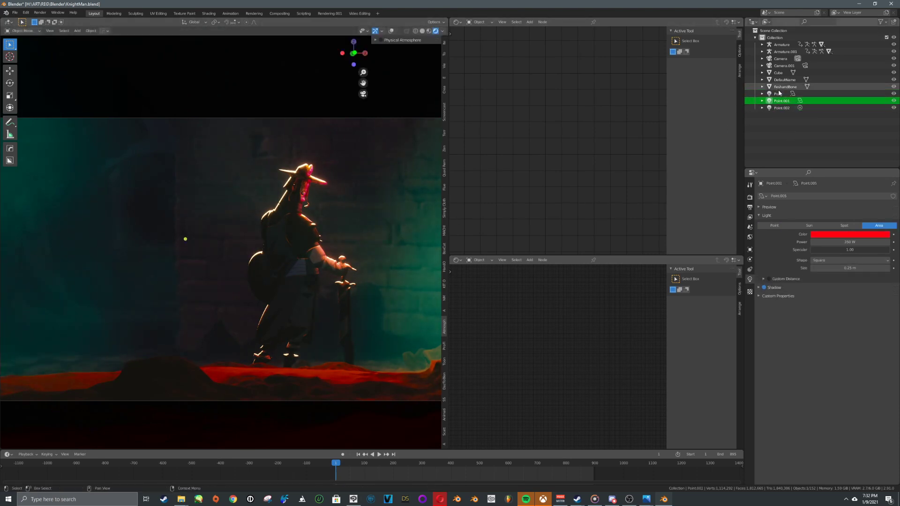
left_click(779, 93)
key("g")
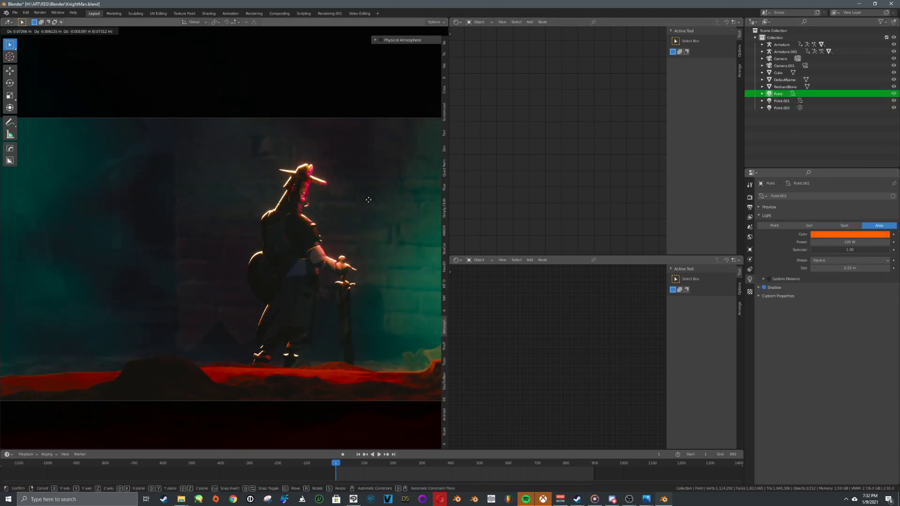
left_click(244, 305)
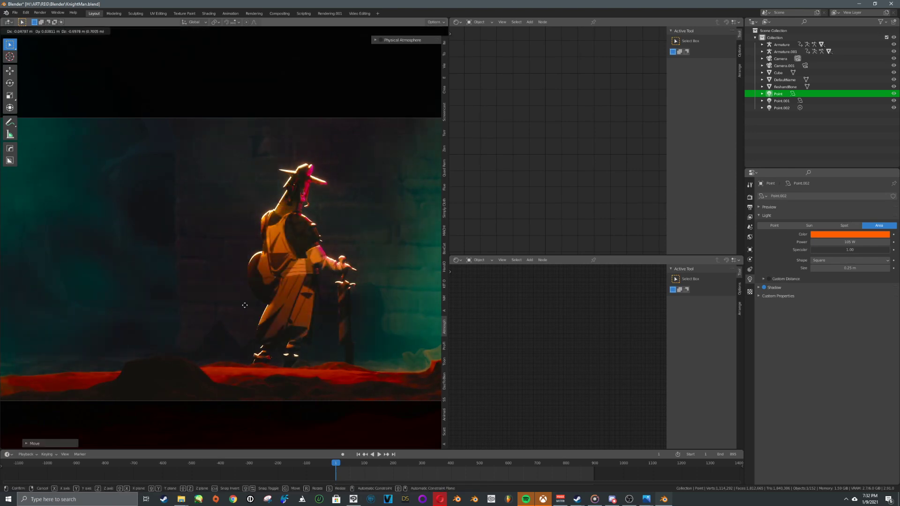
left_click(201, 279)
Step: Rotate the Point area light toward the figure and change its color to light cyan
key("r")
left_click(555, 197)
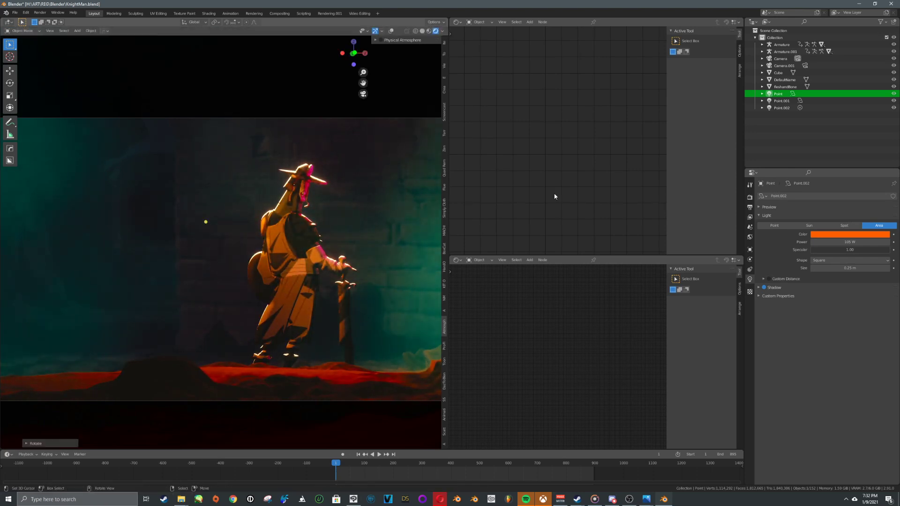
left_click(842, 235)
left_click_drag(842, 156, 854, 148)
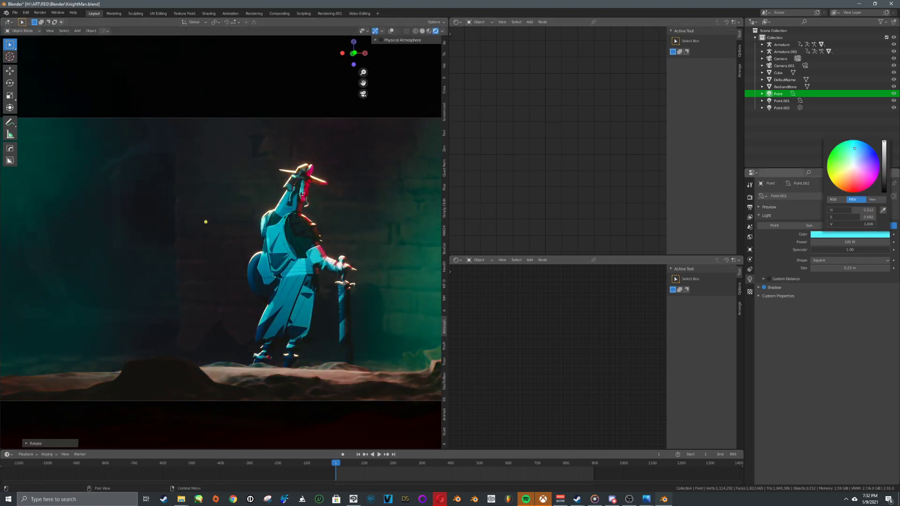
Step: Reposition the red Point.002 light along the global Y axis to place its rim on the figure's front
left_click(781, 108)
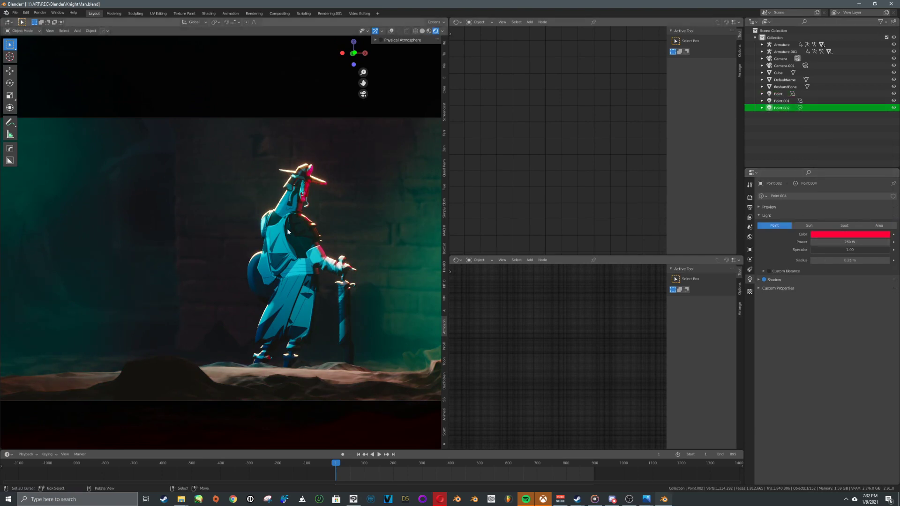
key("g")
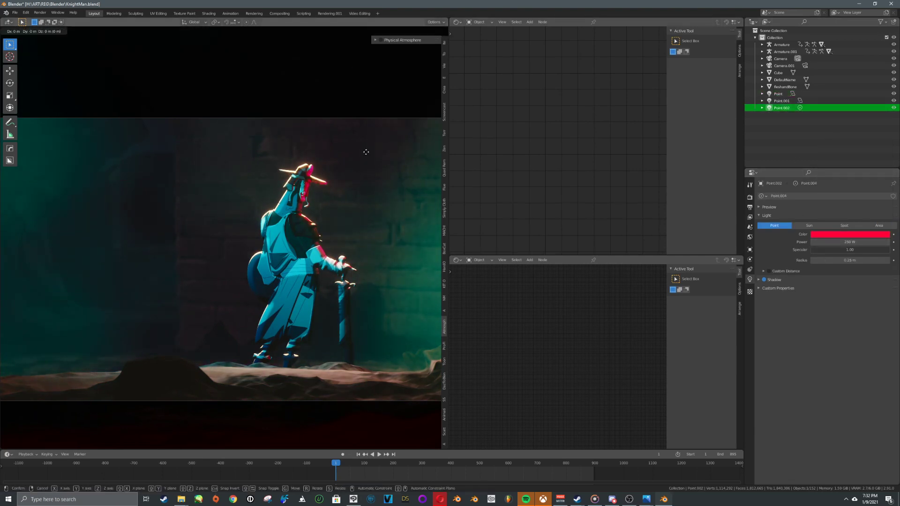
key("y")
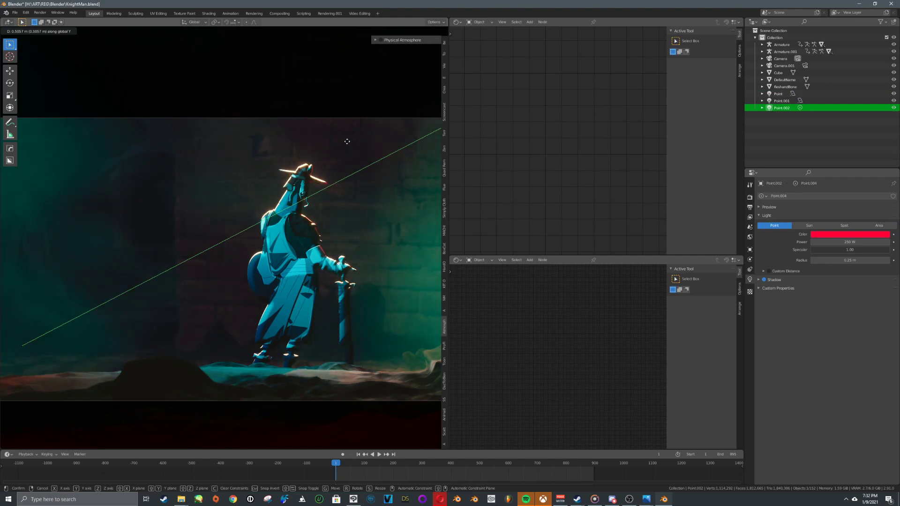
left_click(347, 141)
key("g")
key("y")
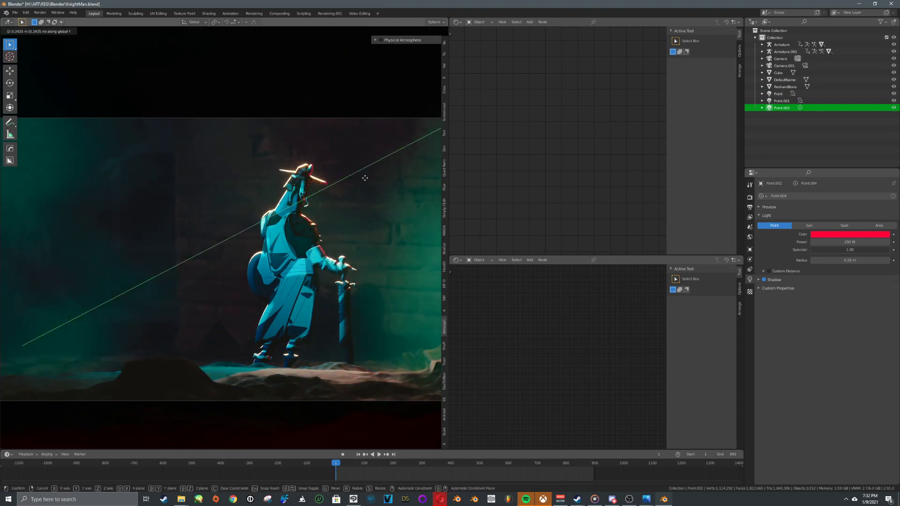
left_click(369, 248)
Step: Adjust the Point.002 light's height along the global Z axis and its depth along the Y axis
key("g")
key("z")
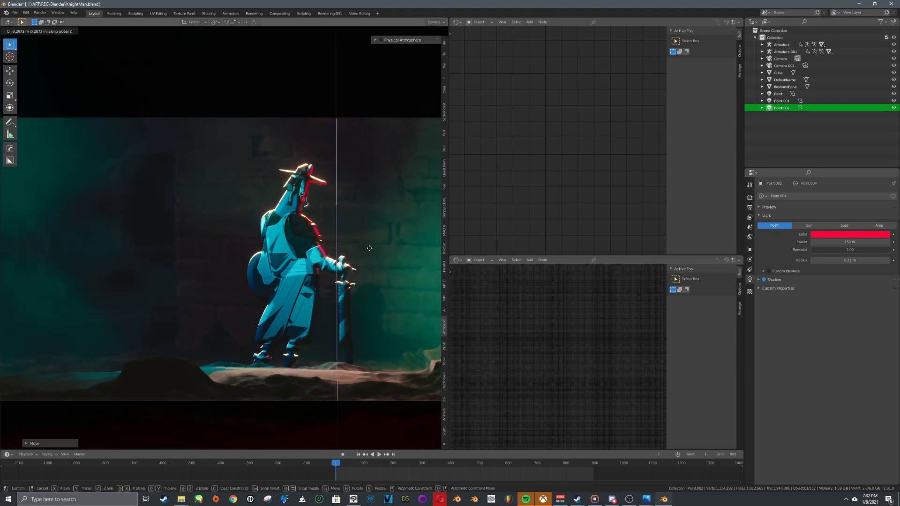
left_click(366, 331)
key("g")
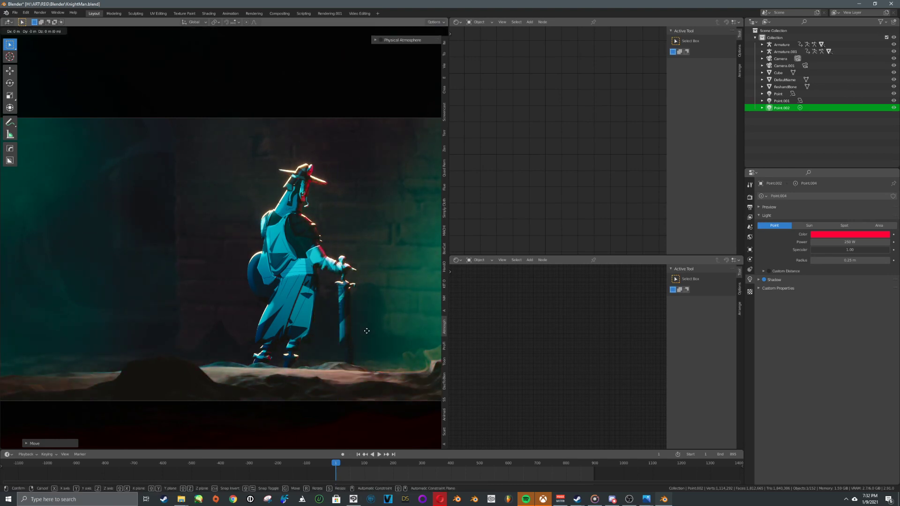
key("y")
left_click(364, 261)
Step: Nudge the red Point.002 light along the global Z axis and the global X axis
key("g")
key("z")
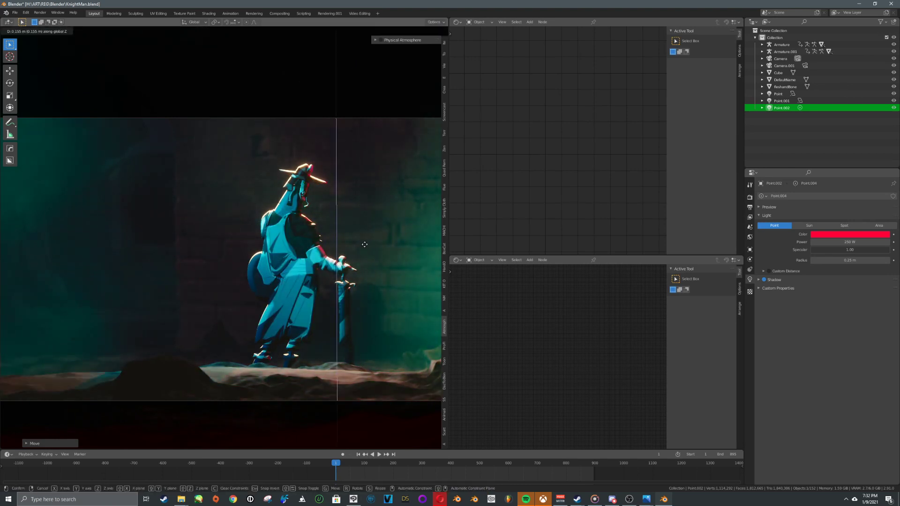
left_click(366, 225)
key("g")
key("x")
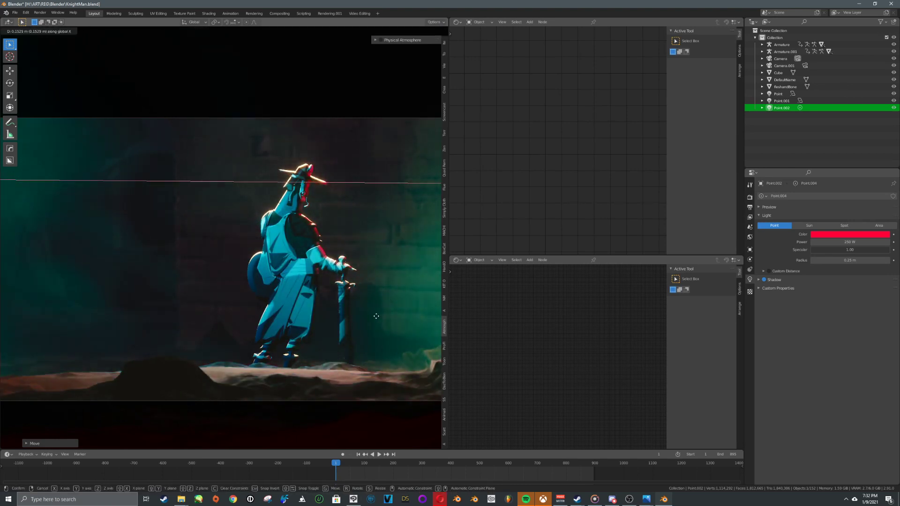
left_click(375, 313)
middle_click_drag(356, 199, 333, 222)
key("KP_0")
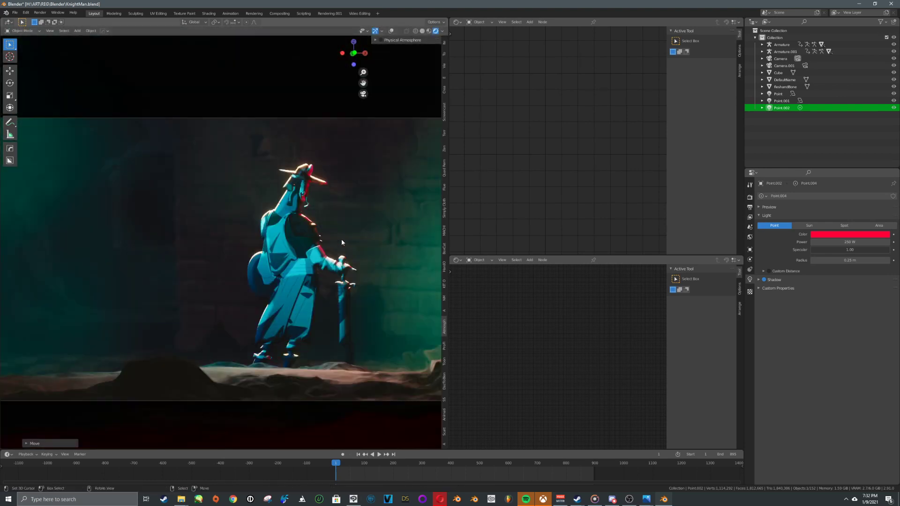
Step: Reposition the Point.002 light freely in front of the figure's face and fine-tune its placement along the global X axis
key("g")
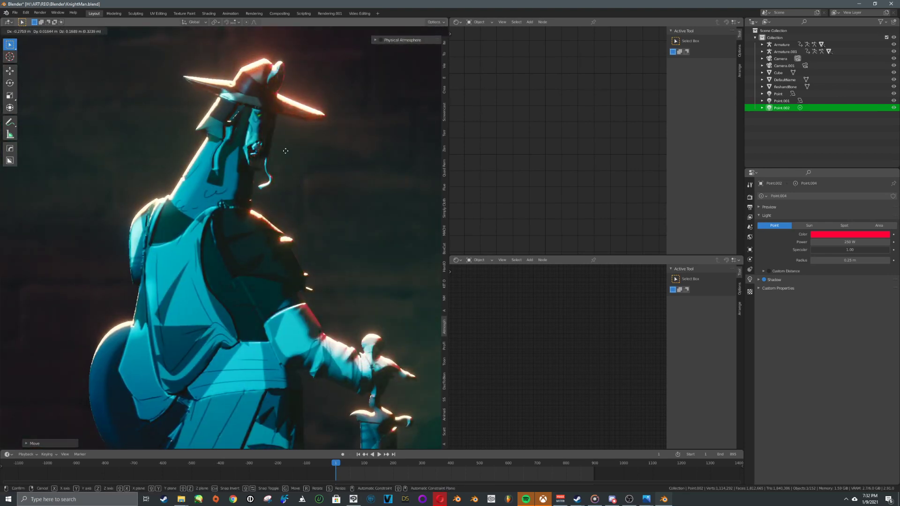
left_click(438, 226)
key("g")
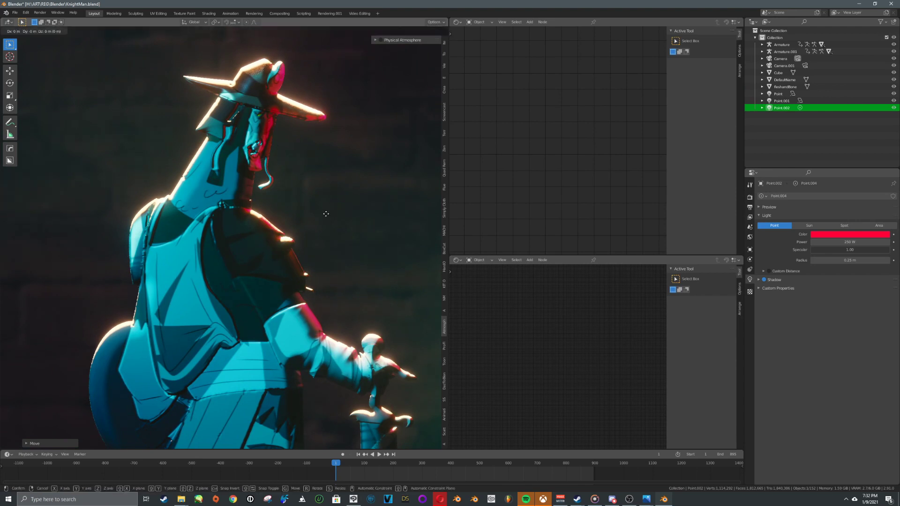
key("x")
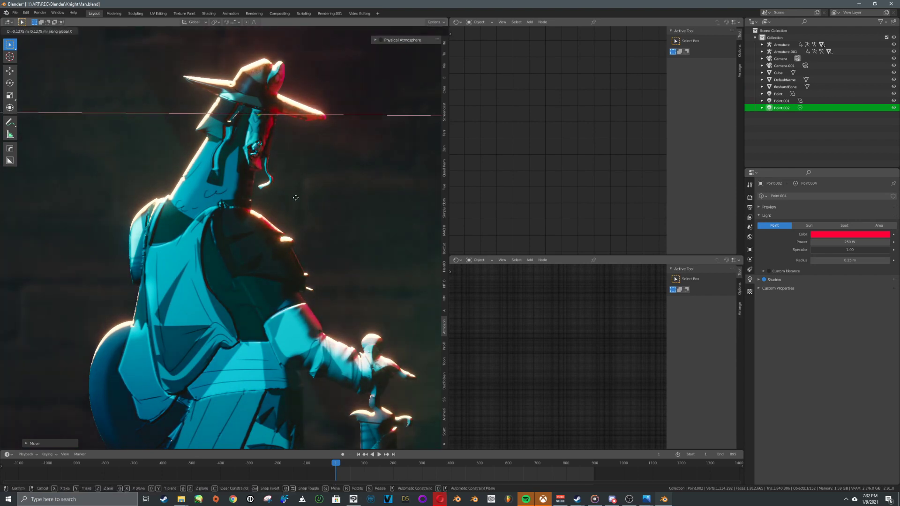
left_click(339, 198)
Step: Change the Point.002 light's color to orange-red
left_click(826, 235)
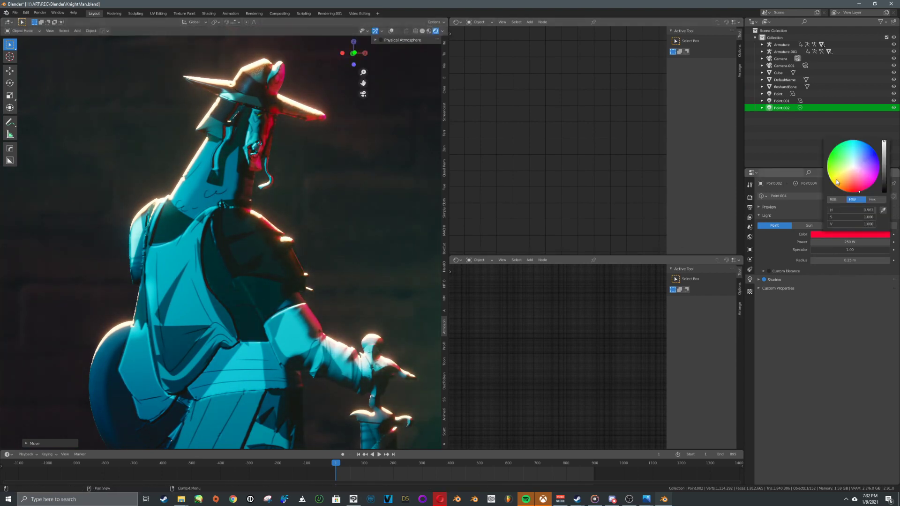
mouse_move(839, 182)
left_mouse_down()
mouse_move(849, 149)
mouse_move(870, 149)
mouse_move(874, 176)
mouse_move(857, 159)
mouse_move(872, 182)
mouse_move(852, 192)
left_mouse_up()
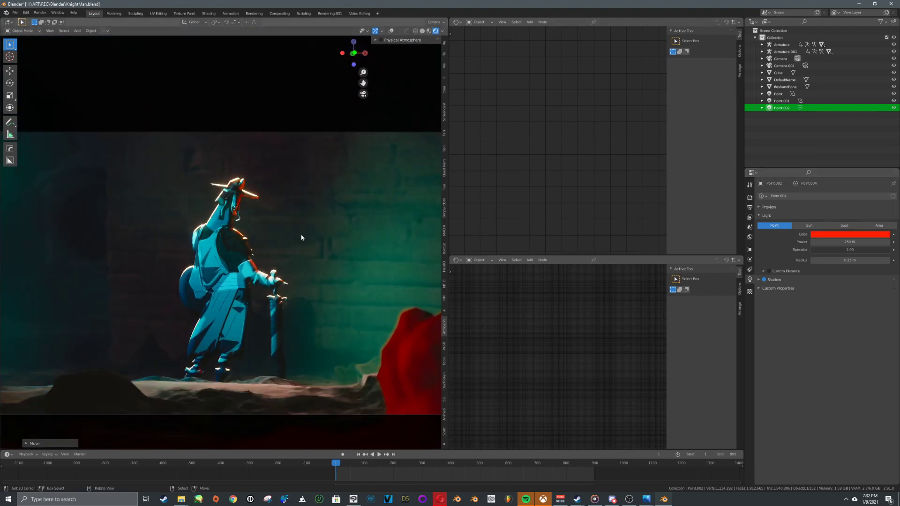
middle_click_drag(348, 264, 291, 248)
Step: Duplicate the Cube fog volume to thicken the atmosphere, and delete the duplicate
left_click(251, 251)
key("KP_0")
scroll(306, 267, "down", 2)
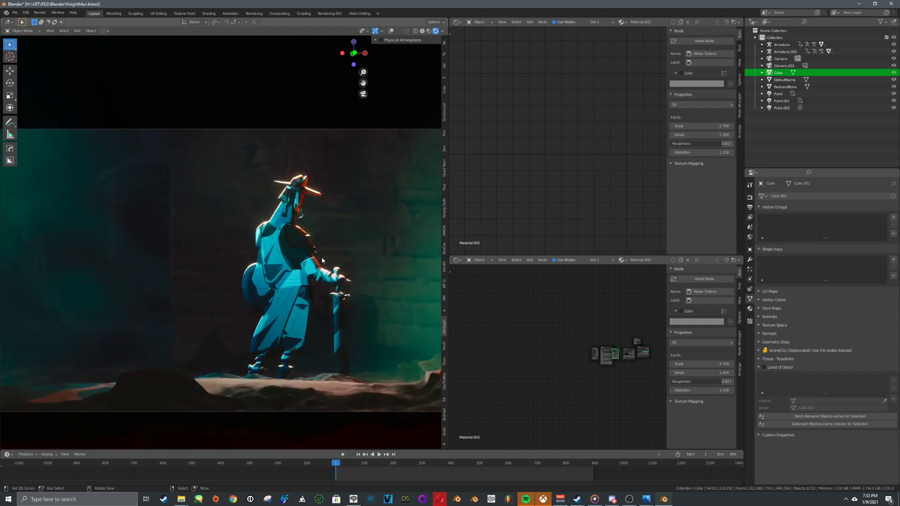
key("shift+d")
left_click(334, 215)
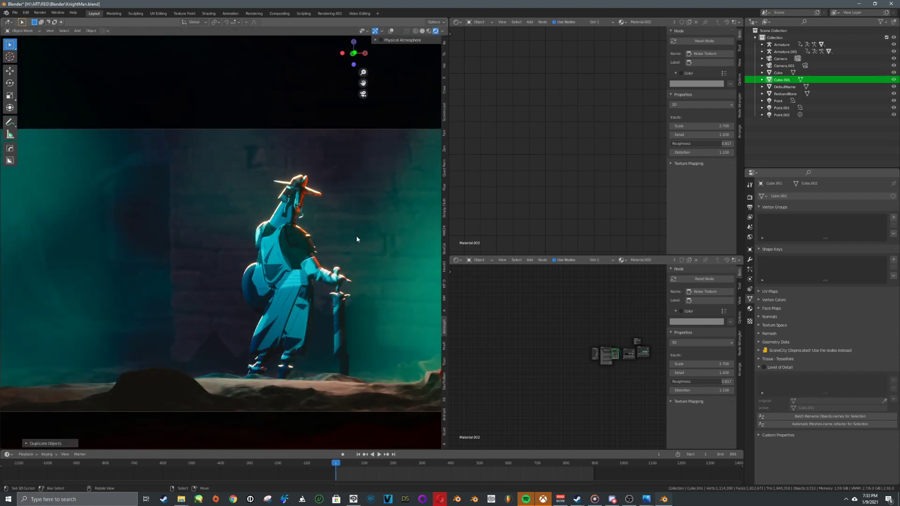
key("Delete")
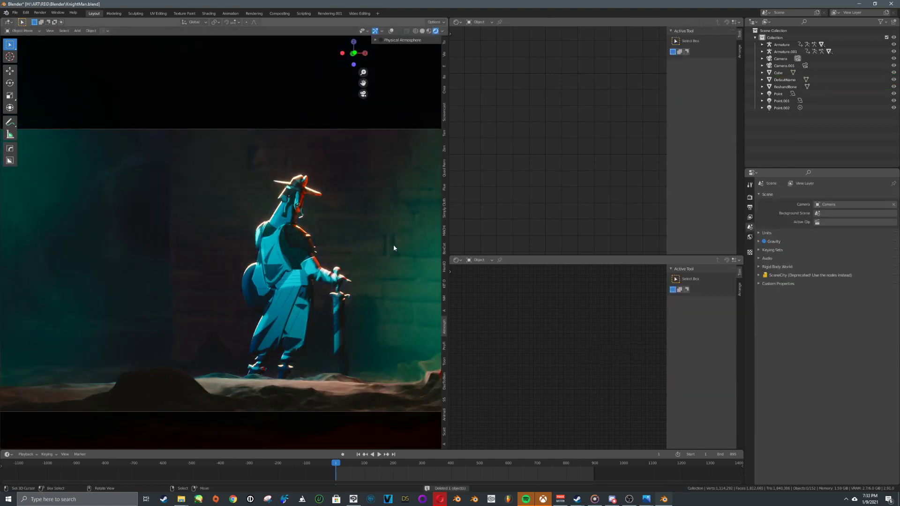
Step: Recolor the bright stop of the last ColorRamp in the Cube's fog material, trying yellow and settling on turquoise
left_click(393, 246)
scroll(493, 295, "up", 3)
middle_click_drag(515, 309, 557, 327)
scroll(564, 316, "up", 2)
left_click(604, 311)
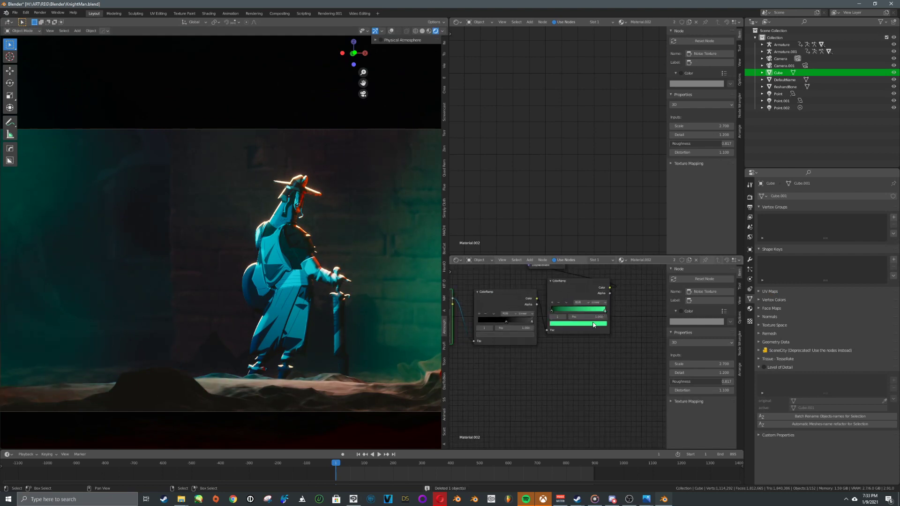
left_click(593, 324)
left_click_drag(581, 281, 556, 277)
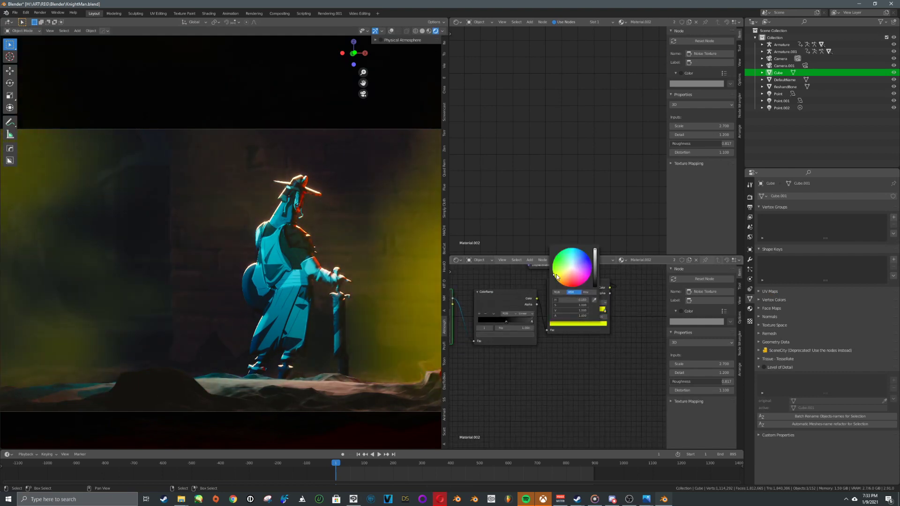
left_click(569, 252)
Step: Darken the color stop of the ColorRamp fed by the Noise Texture in the Cube's fog material
middle_click_drag(657, 332, 601, 330)
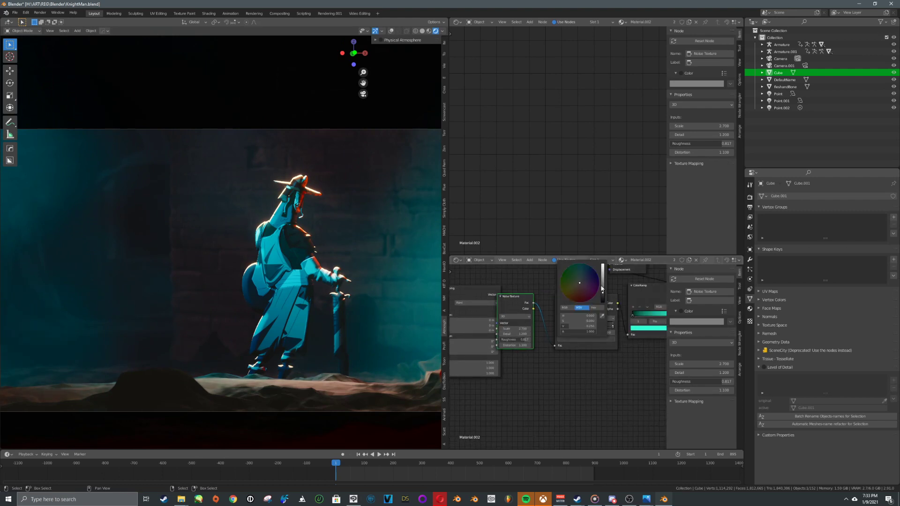
mouse_move(602, 288)
left_mouse_down()
mouse_move(602, 268)
mouse_move(604, 296)
left_mouse_up()
scroll(278, 301, "down", 2)
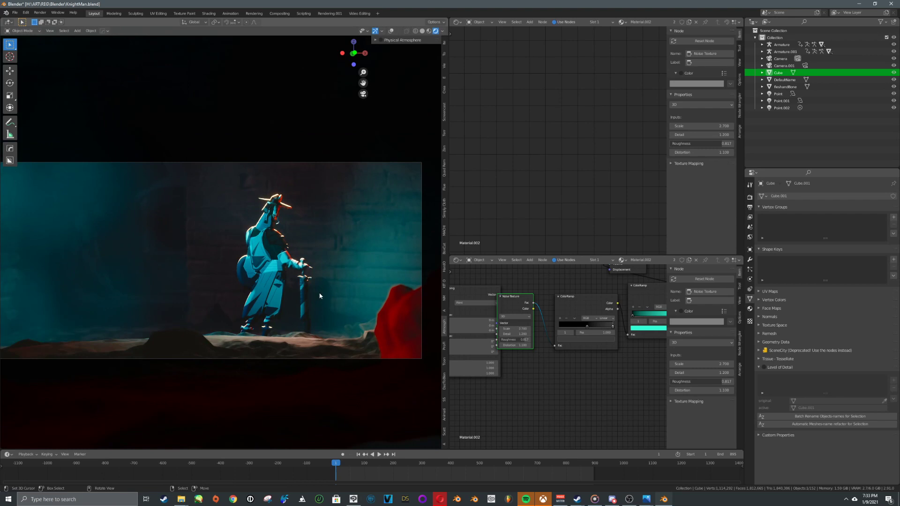
middle_click_drag(313, 250, 286, 254)
key("KP_0")
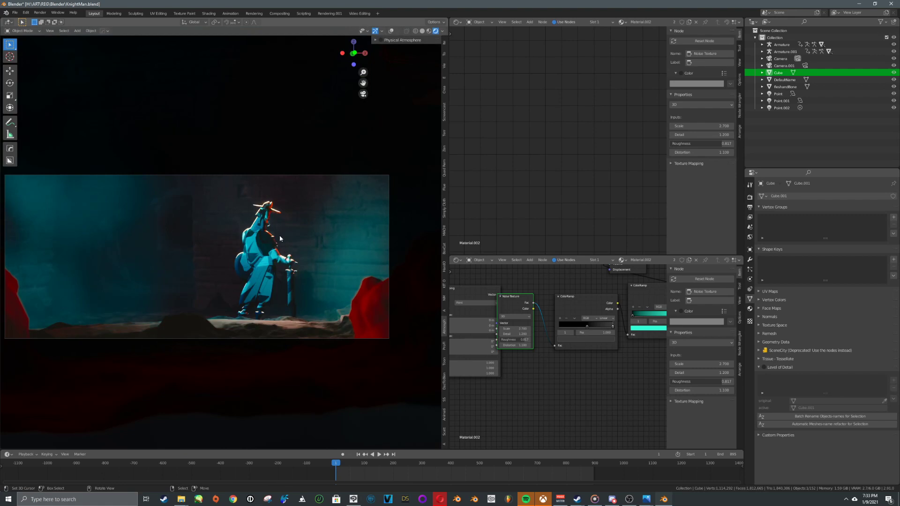
scroll(257, 242, "down", 2)
scroll(278, 249, "up", 3)
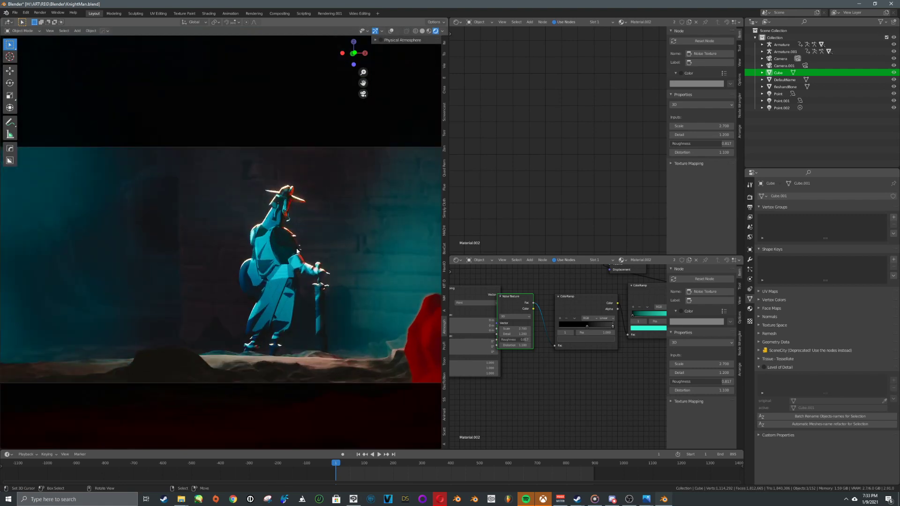
Step: Try sliding the knight figure plane along the global X axis through the scene's lighting
left_click(378, 150)
key("g")
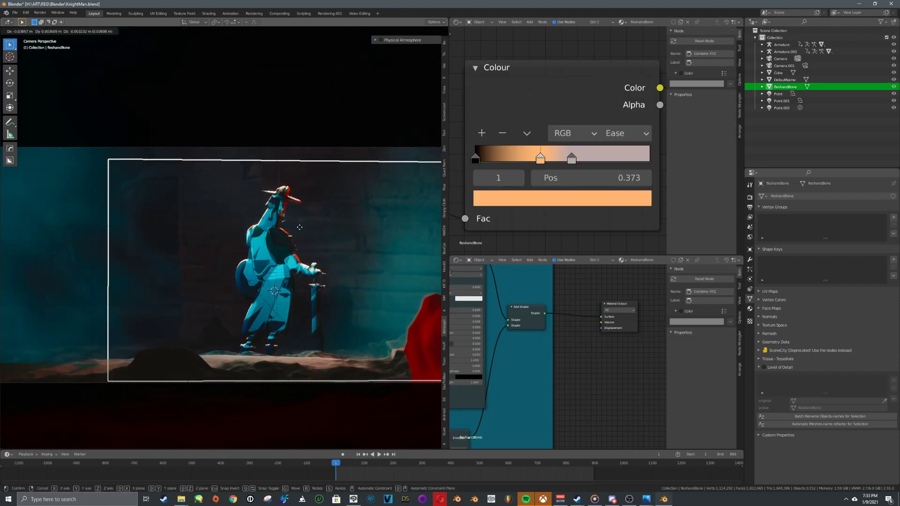
key("x")
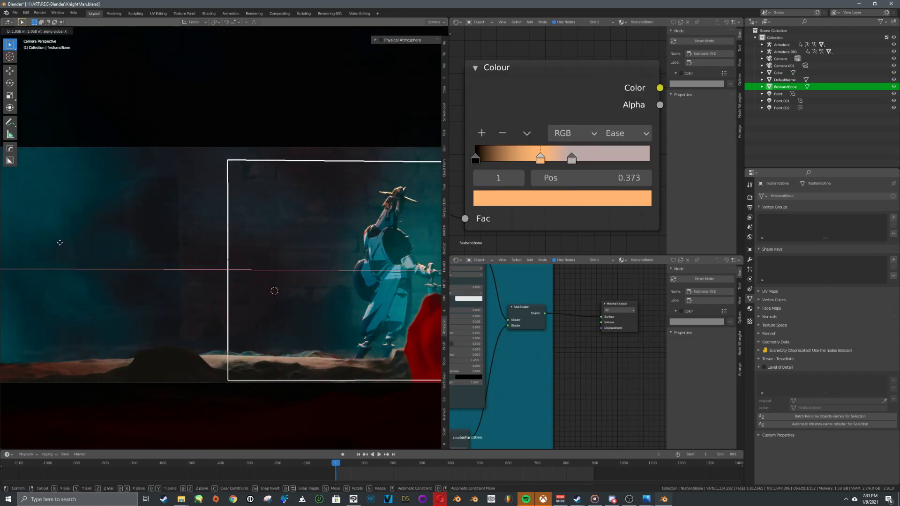
left_click(346, 251)
Step: Duplicate the knight figure and bring the copy toward the camera along the Y axis, shifting it sideways along X
key("shift+d")
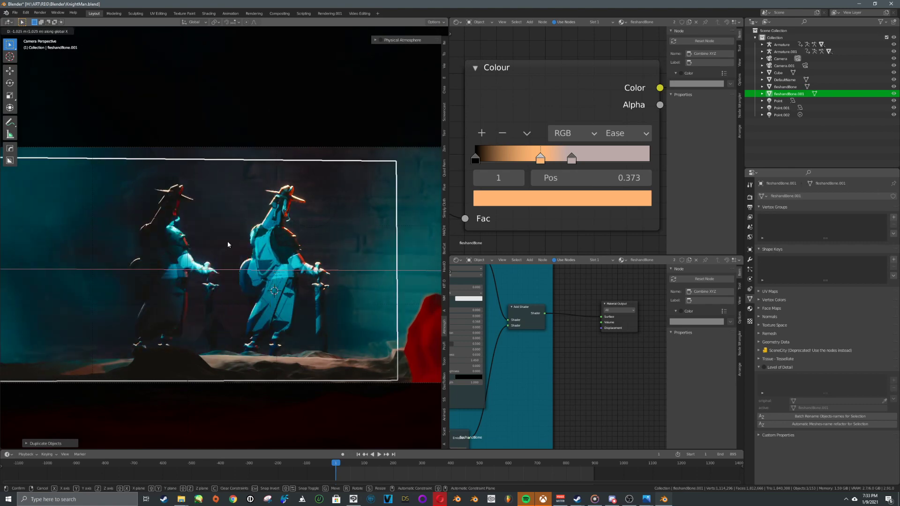
key("y")
left_click(406, 178)
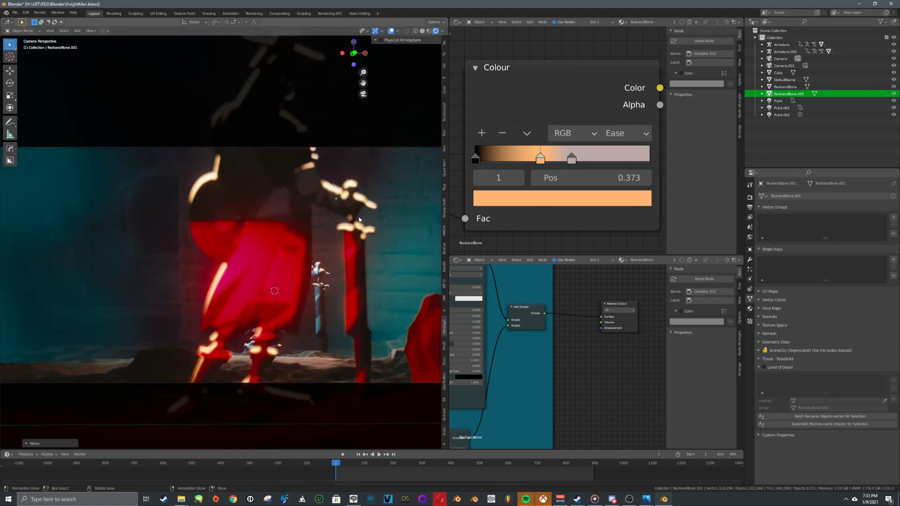
key("g")
key("x")
left_click(211, 234)
Step: Move the duplicated knight along the X and Y axes to try different lighting positions, and delete it
scroll(223, 238, "down", 3)
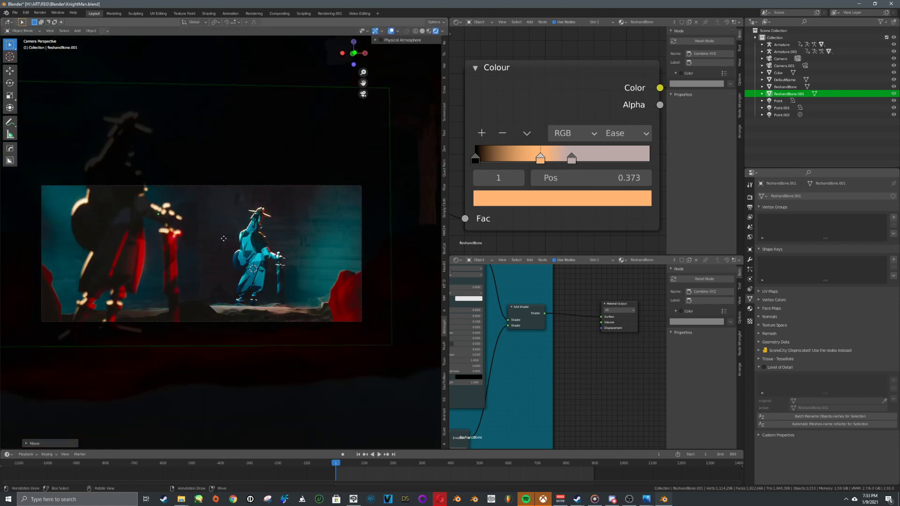
key("g")
key("x")
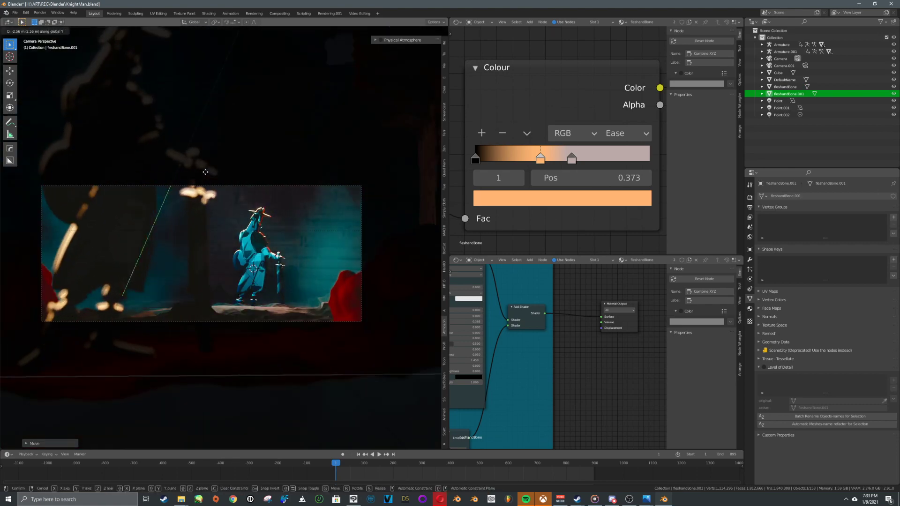
left_click(398, 230)
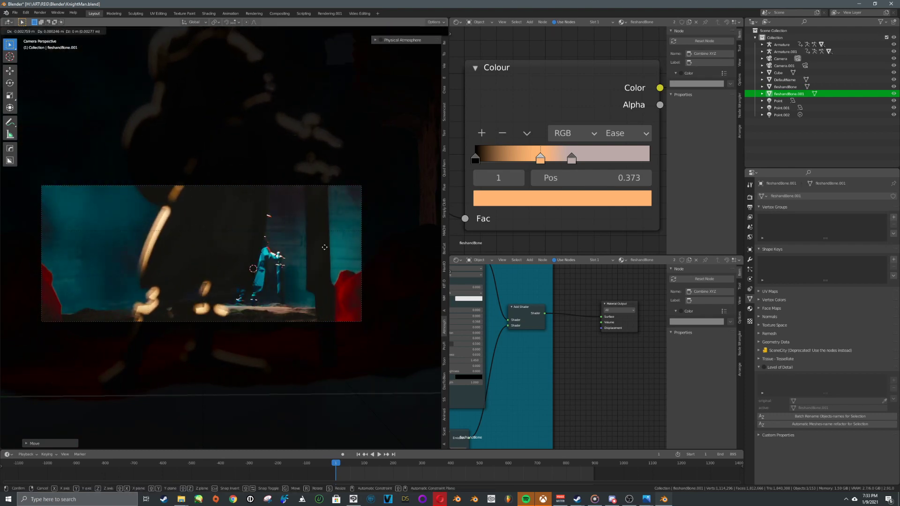
key("g")
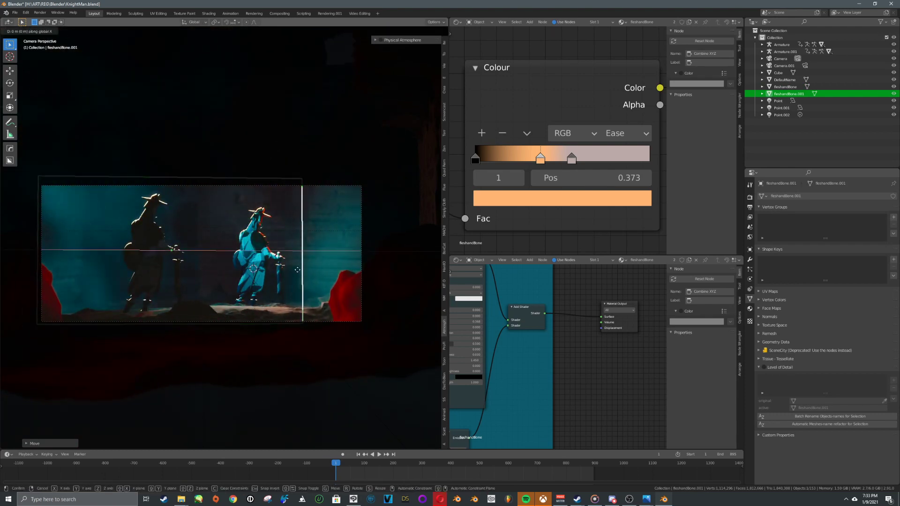
key("y")
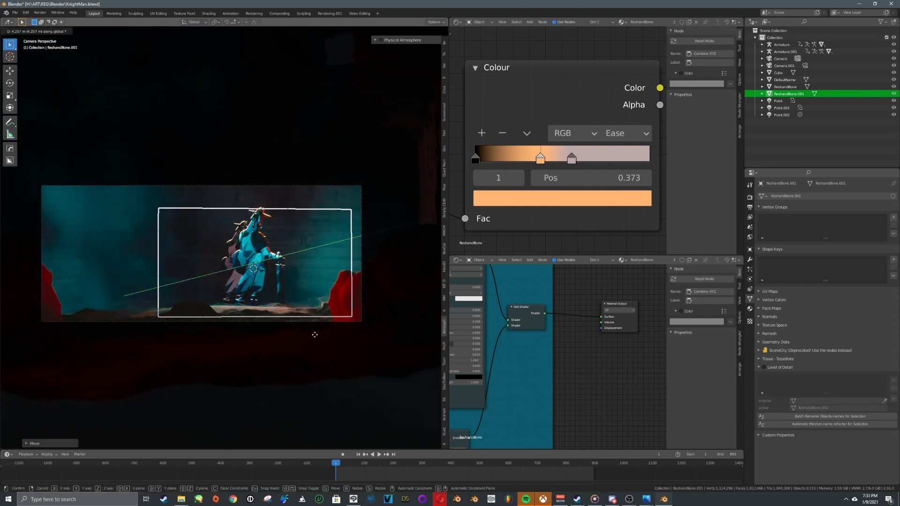
left_click(239, 323)
scroll(240, 322, "up", 4)
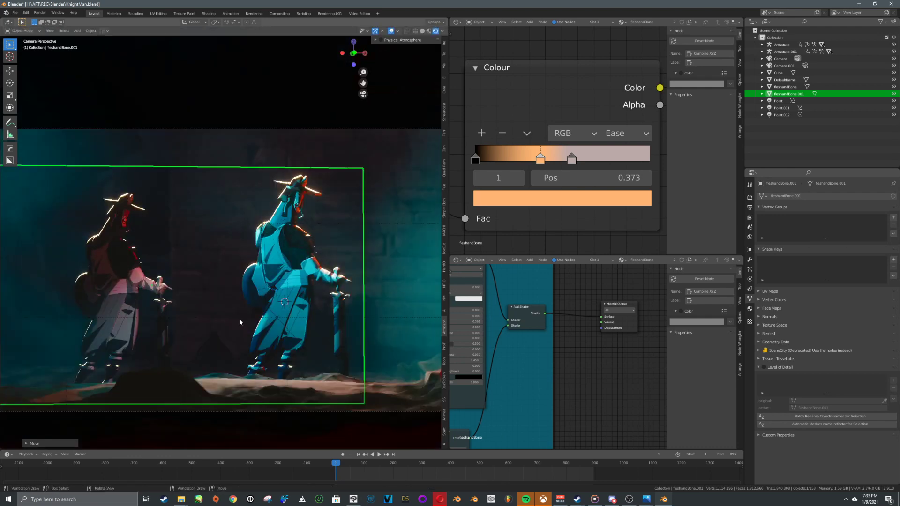
key("KP_0")
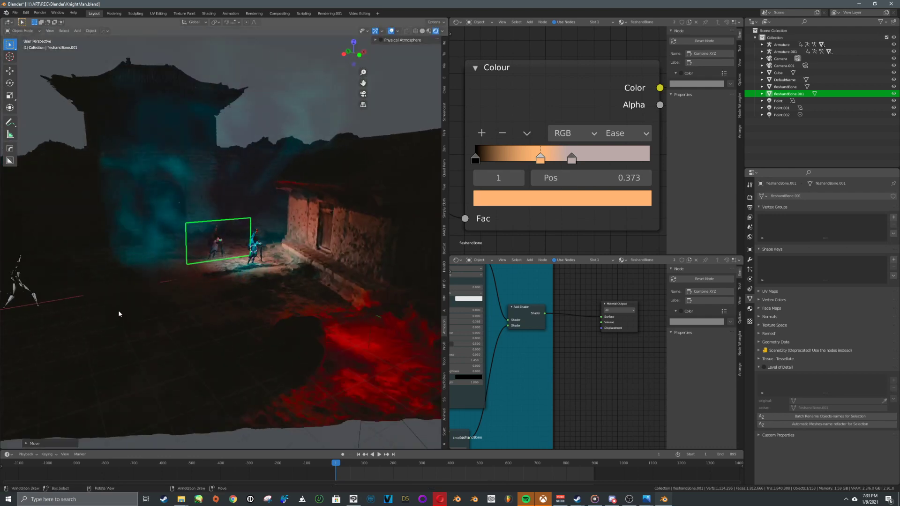
key("Delete")
Step: Scrub the timeline to about frame 679 to review the movement of the two skeleton armatures
middle_click_drag(114, 338, 392, 289, "shift")
scroll(280, 290, "up", 6)
mouse_move(280, 289)
middle_mouse_down()
mouse_move(287, 298)
mouse_move(292, 285)
middle_mouse_up()
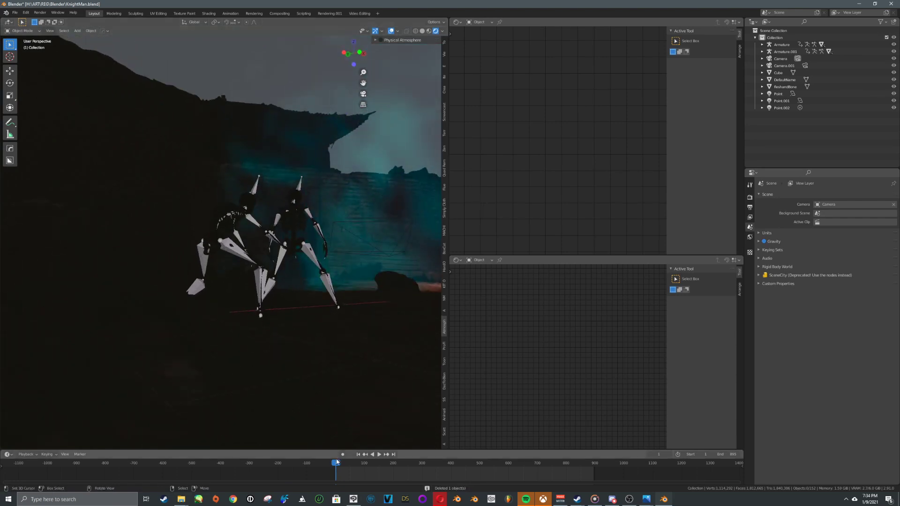
left_click_drag(361, 464, 402, 462)
middle_click_drag(379, 300, 281, 330, "shift")
scroll(280, 327, "up", 4)
scroll(281, 325, "down", 1)
scroll(282, 330, "down", 2)
left_click_drag(405, 465, 531, 466)
scroll(331, 305, "down", 2)
scroll(293, 336, "up", 3)
mouse_move(294, 336)
middle_mouse_down()
mouse_move(218, 333)
mouse_move(333, 333)
mouse_move(291, 338)
middle_mouse_up()
Step: Add a point light and move it beside the skeleton armatures
key("shift+a")
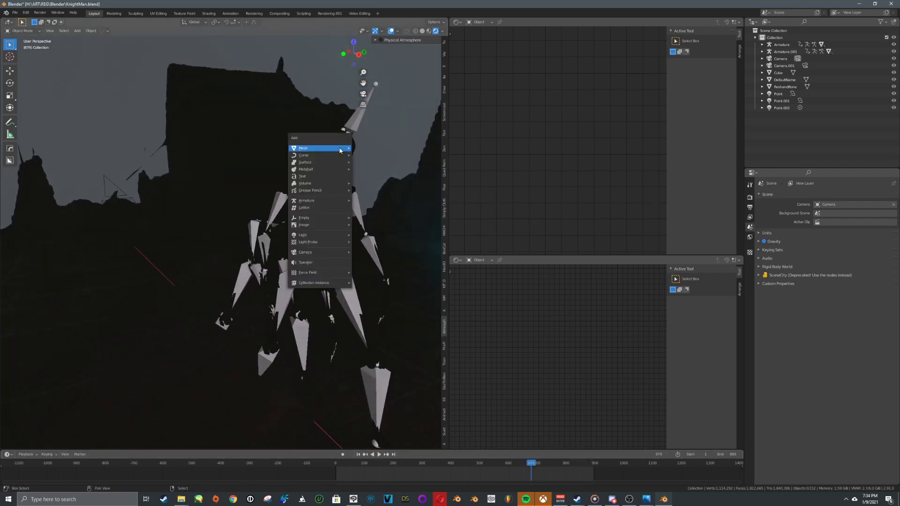
left_click(361, 236)
key("g")
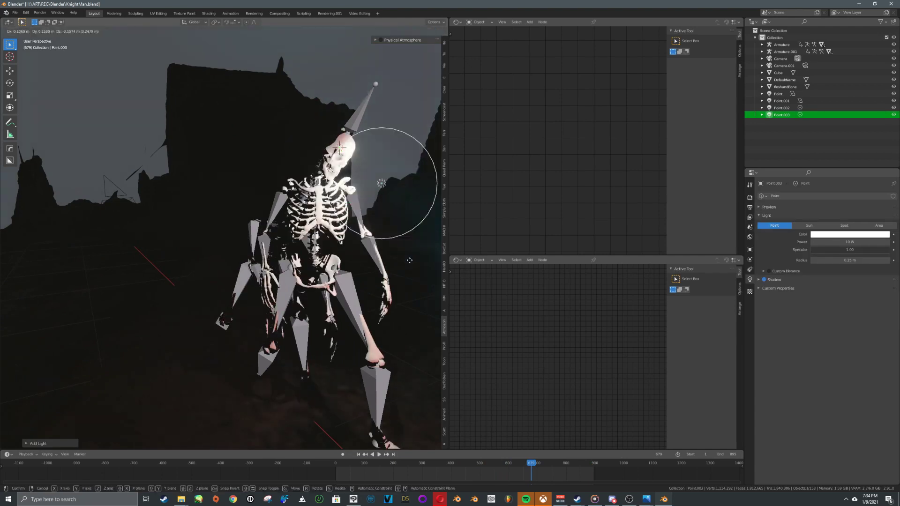
left_click(2, 288)
scroll(309, 296, "down", 4)
middle_click_drag(320, 296, 355, 321)
Step: Look through the scene camera and fly it sideways from the knight to the skeleton armatures and back
key("KP_0")
scroll(328, 320, "down", 2)
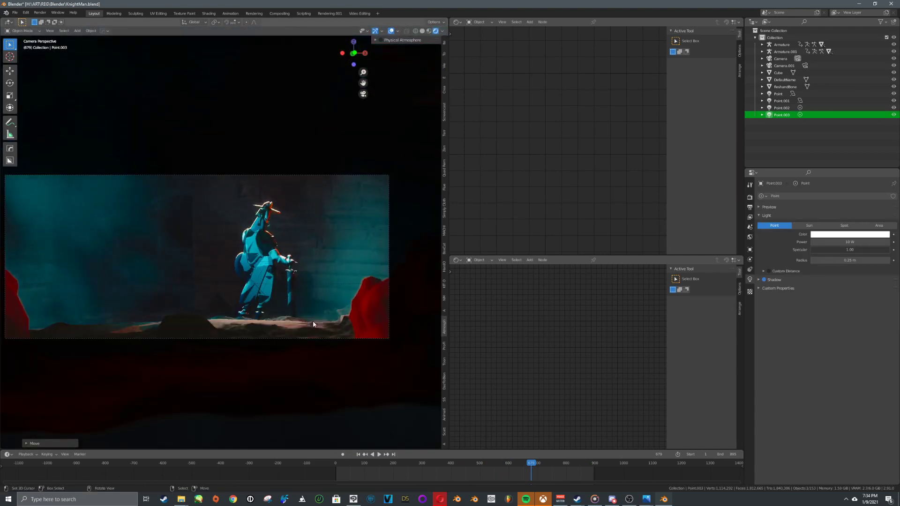
key("shift+grave")
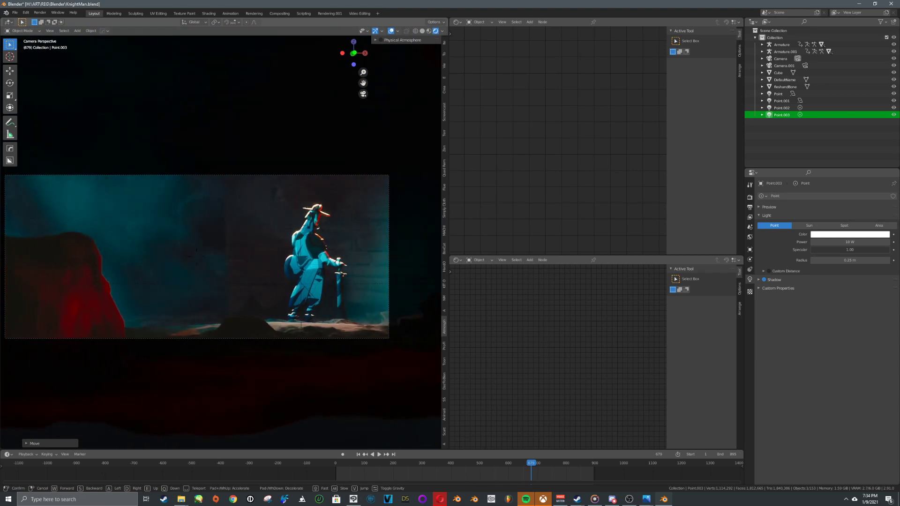
key("a")
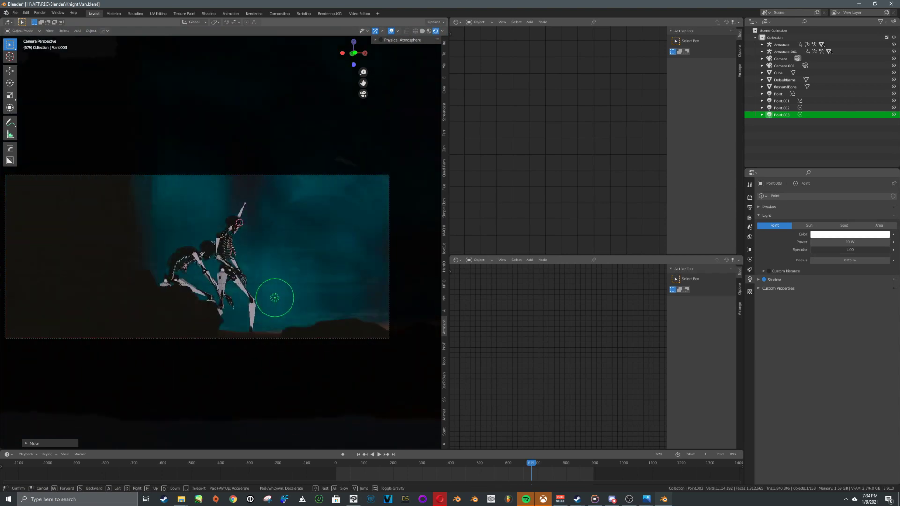
key("d")
key("a")
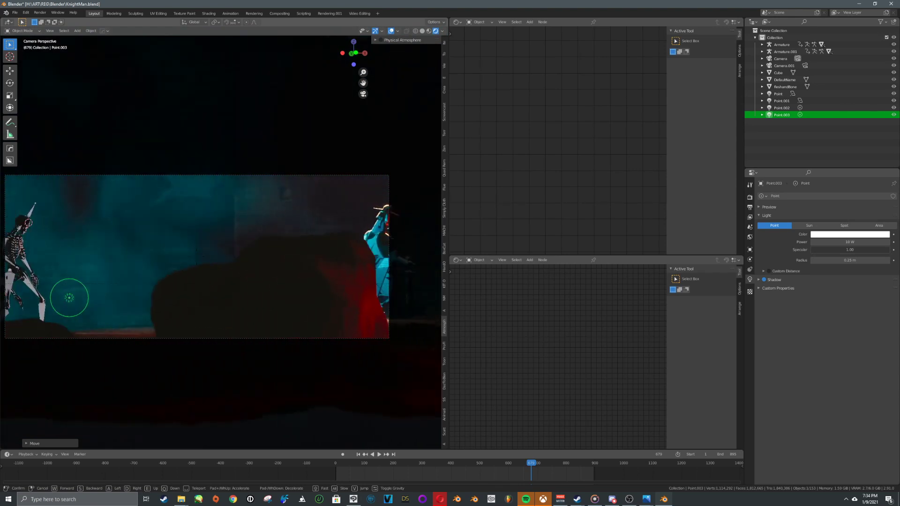
key("w")
key("d")
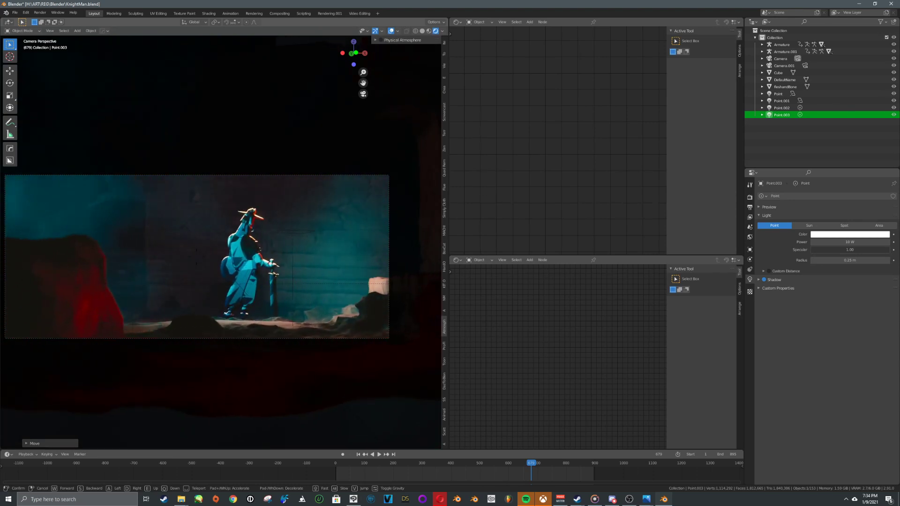
Step: Fly the camera over to the skeletons again and frame both figures against the teal fog
key("a")
key("d")
key("a")
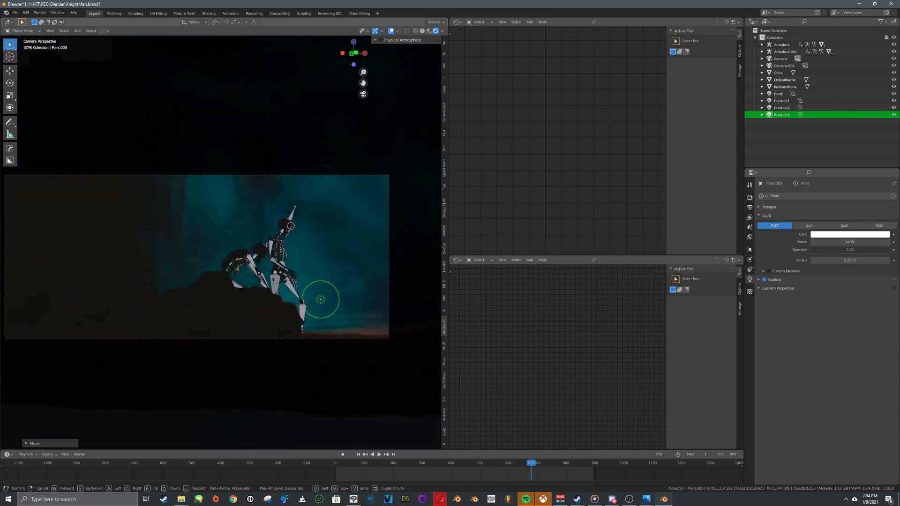
key("d")
left_click(207, 265)
scroll(207, 265, "down", 2)
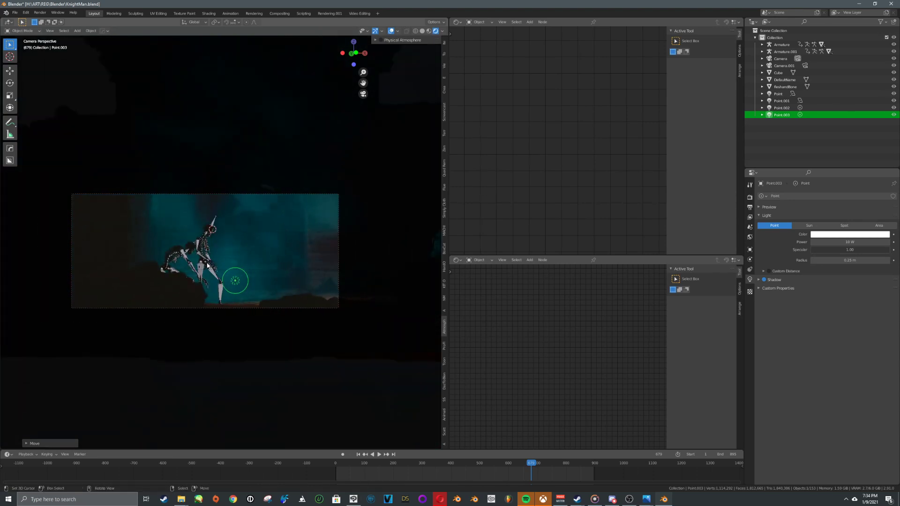
scroll(207, 265, "up", 3)
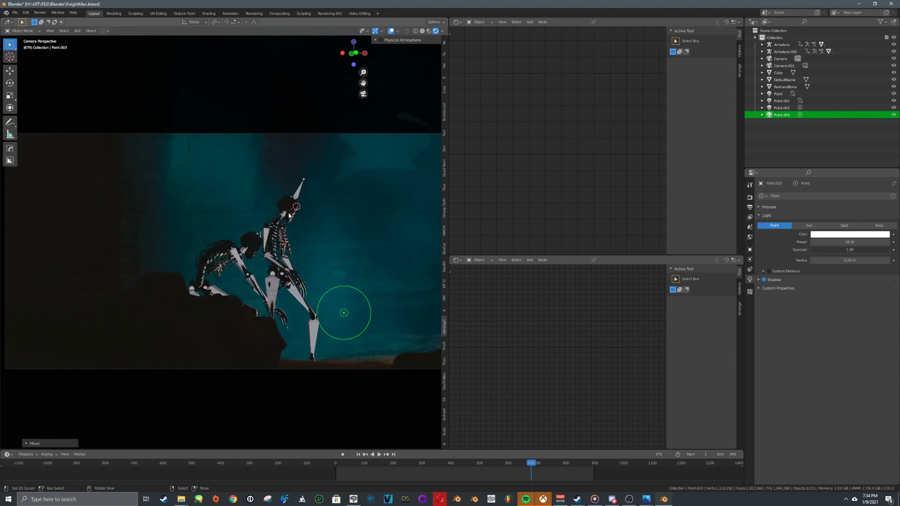
Step: Play the skeleton animation in the camera view and move playback to an earlier part of the timeline
left_click(363, 464)
key("space")
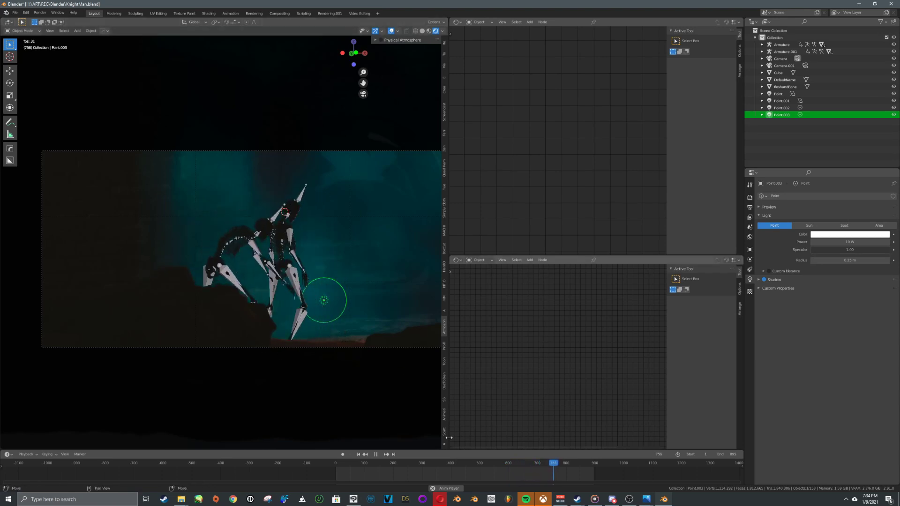
left_click_drag(460, 465, 425, 468)
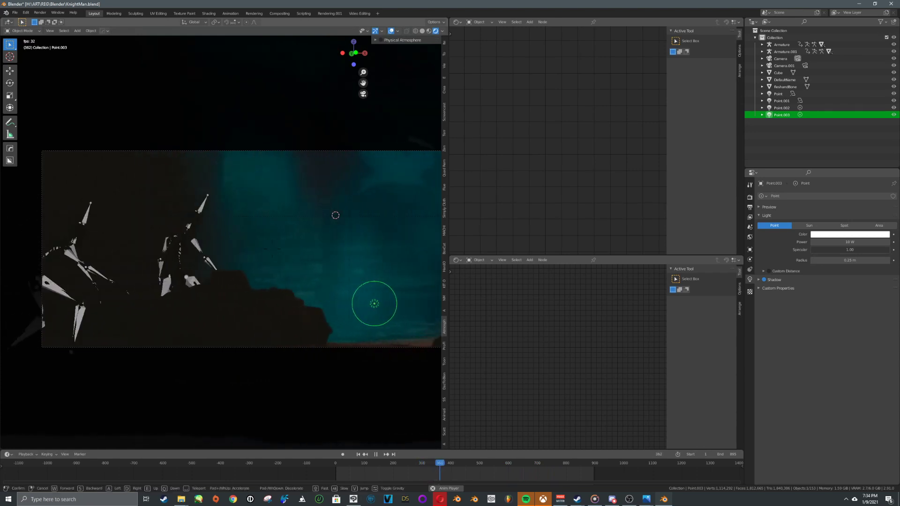
Step: Fly the camera along with the moving skeletons and turn it to include the knight in the background
left_click(141, 290)
key("shift+grave")
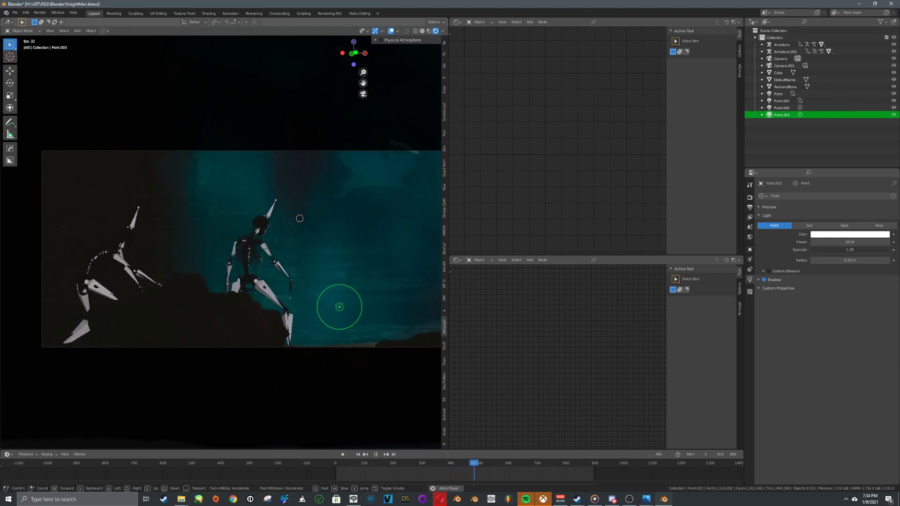
left_click(137, 273)
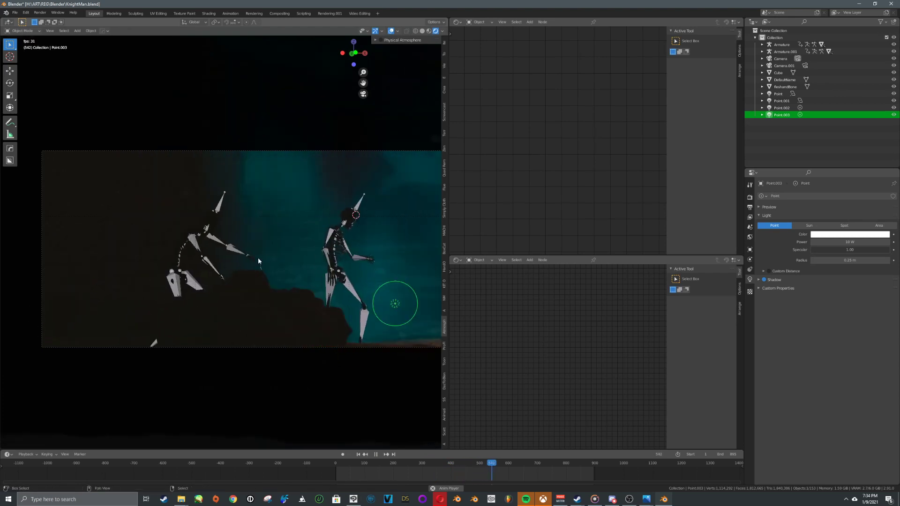
key("shift+grave")
key("a")
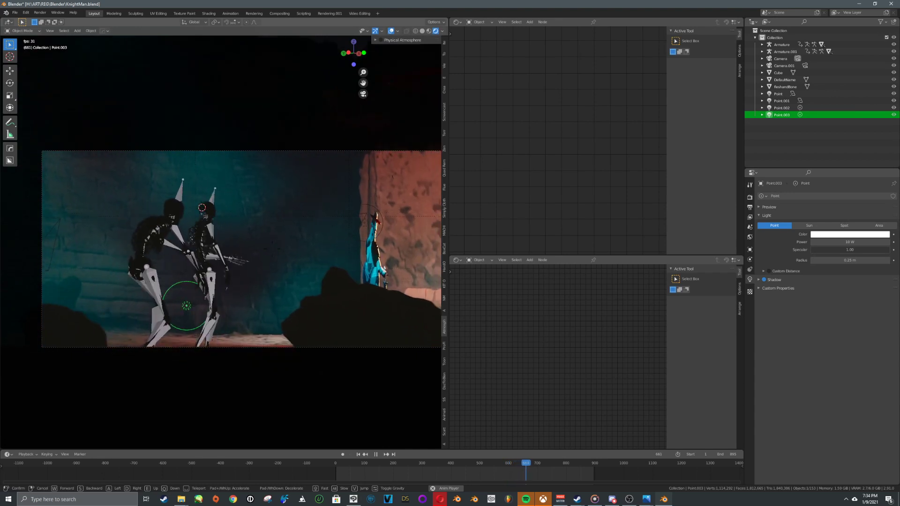
left_click(261, 223)
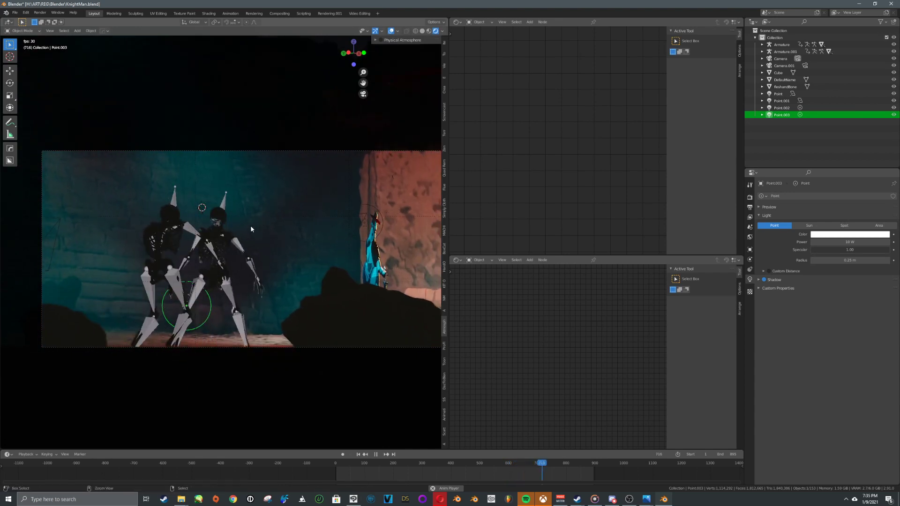
Step: Return to the camera framing of the knight and enlarge the view on the figure
key("KP_0")
key("KP_0")
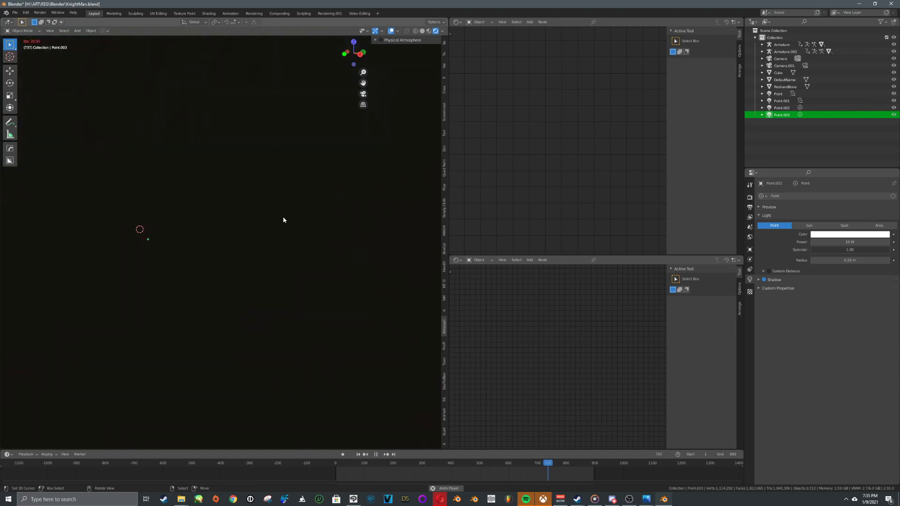
scroll(284, 214, "up", 4)
key("Home")
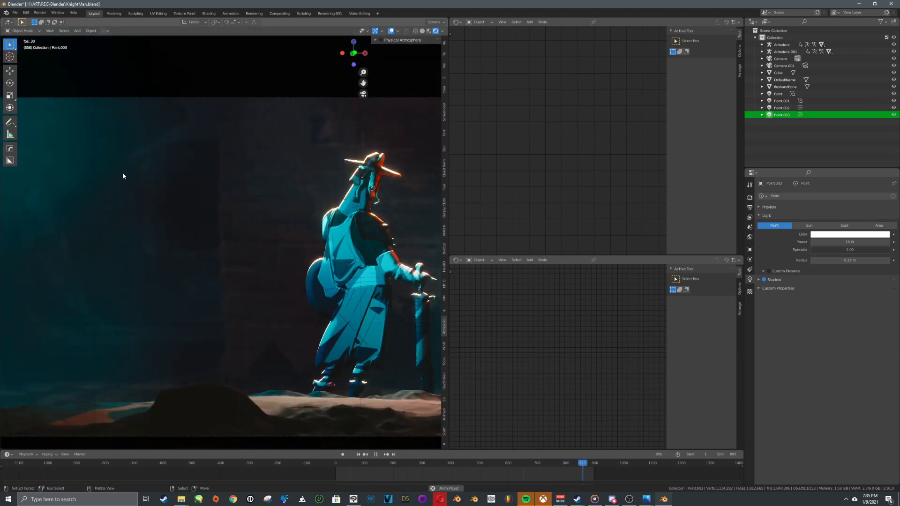
Step: Select the camera and turn off its composition guides except Thirds and Harmony Triangle B
left_click(222, 97)
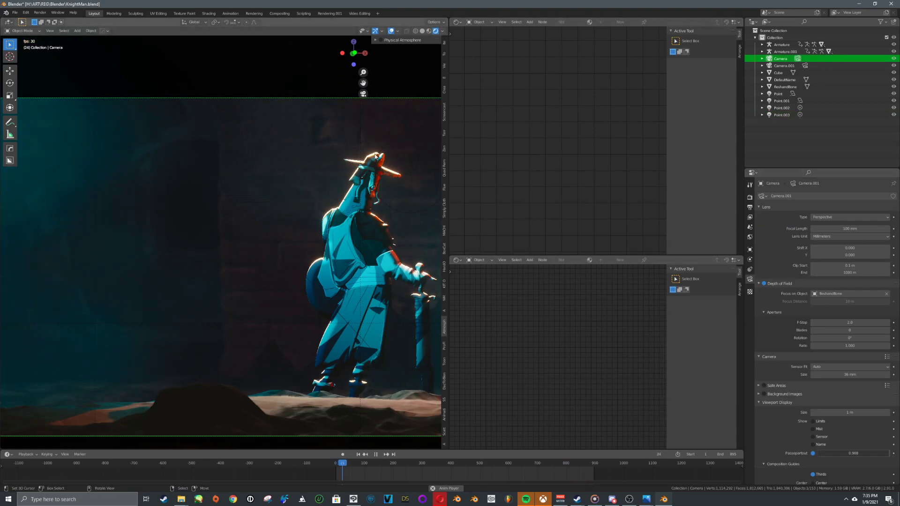
scroll(794, 323, "down", 3)
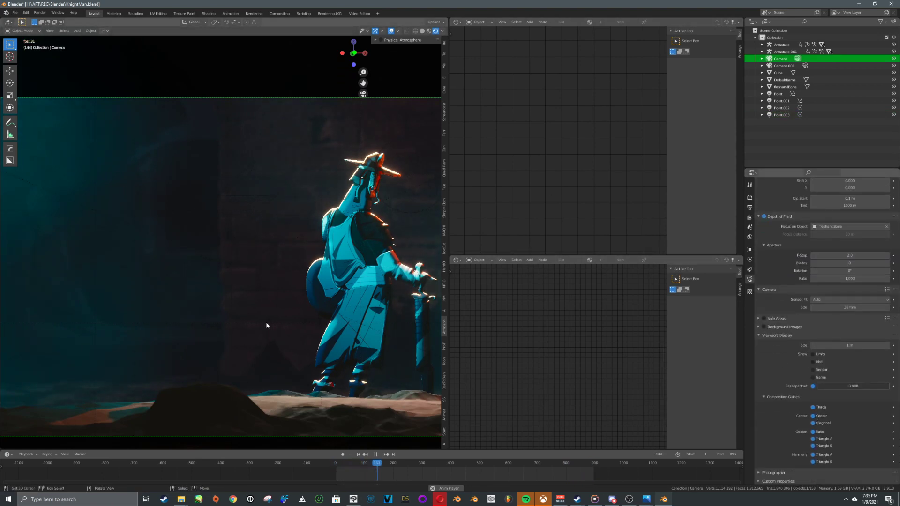
scroll(297, 210, "down", 1)
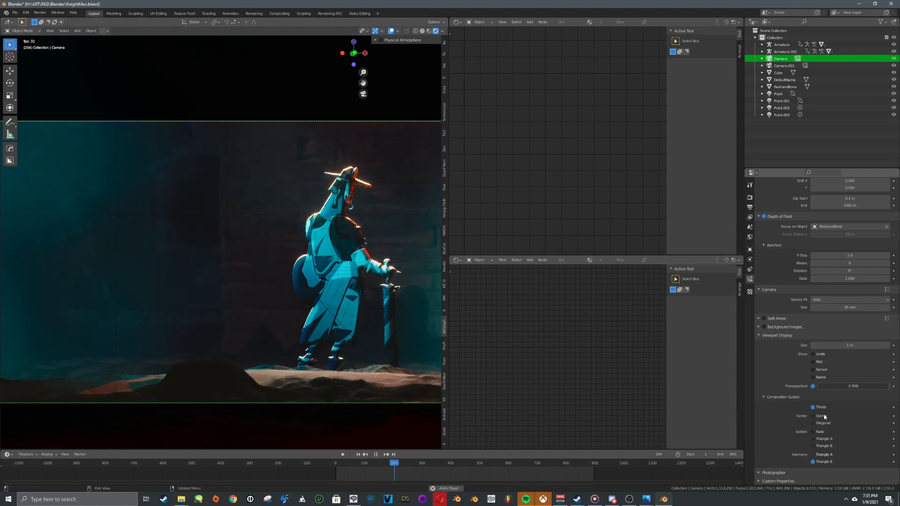
left_click(812, 407)
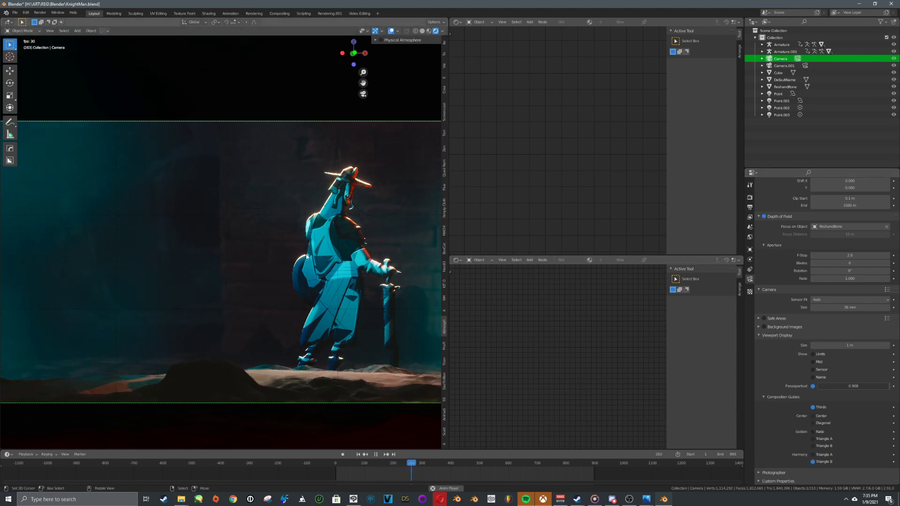
scroll(306, 256, "down", 2)
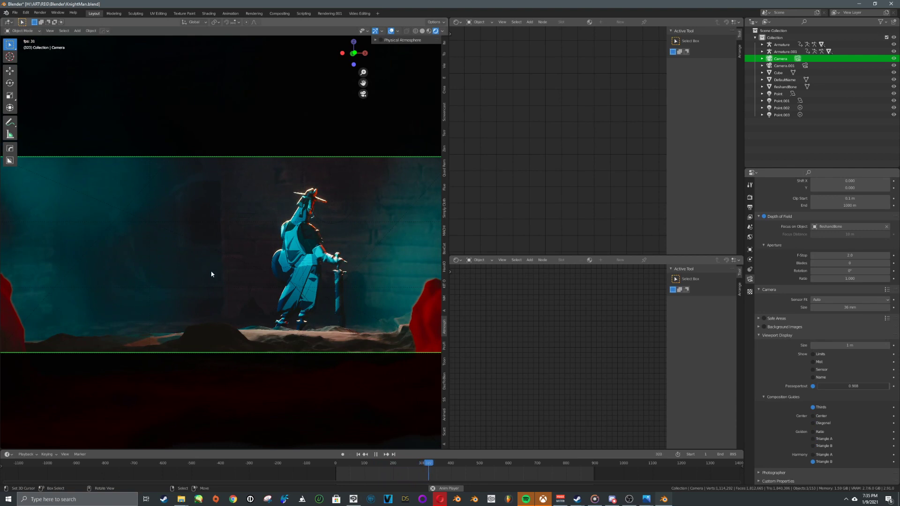